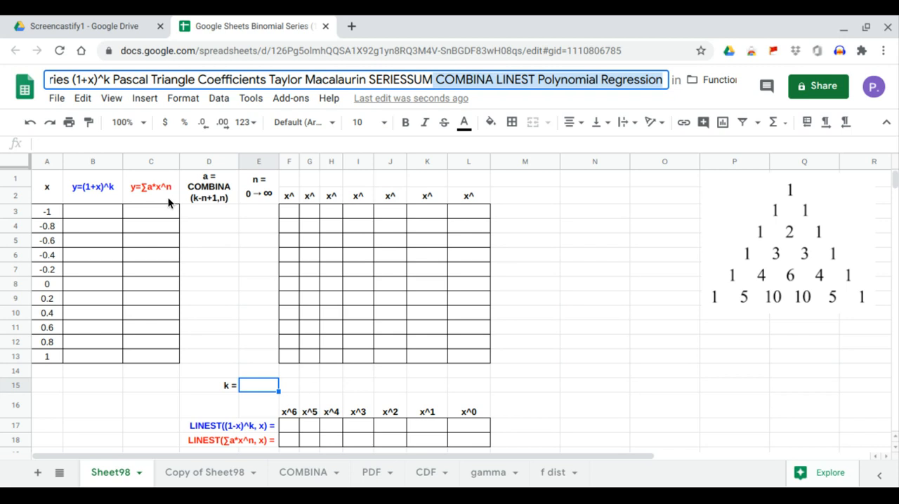
Add data validation to cell E15 as an in-cell dropdown list of the items 6, 5, 4, 3, 2, 1, 0
click(117, 210)
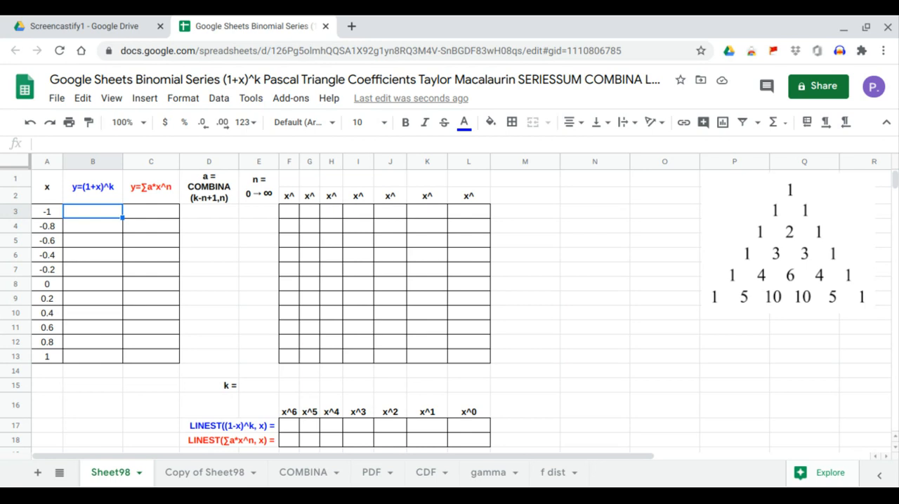
click(247, 387)
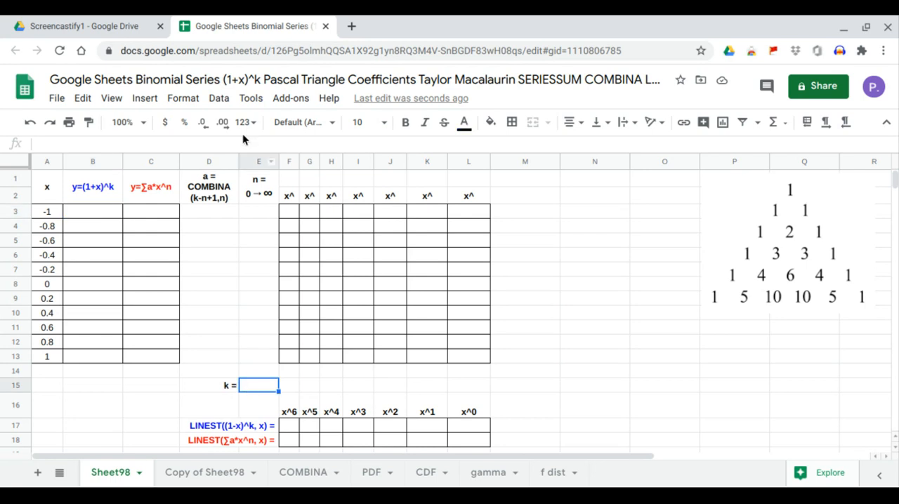
click(218, 99)
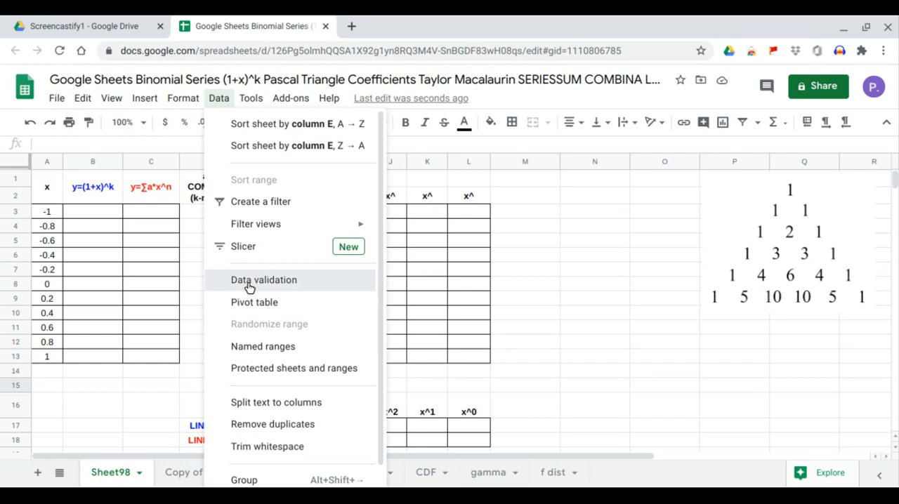
click(249, 286)
click(407, 254)
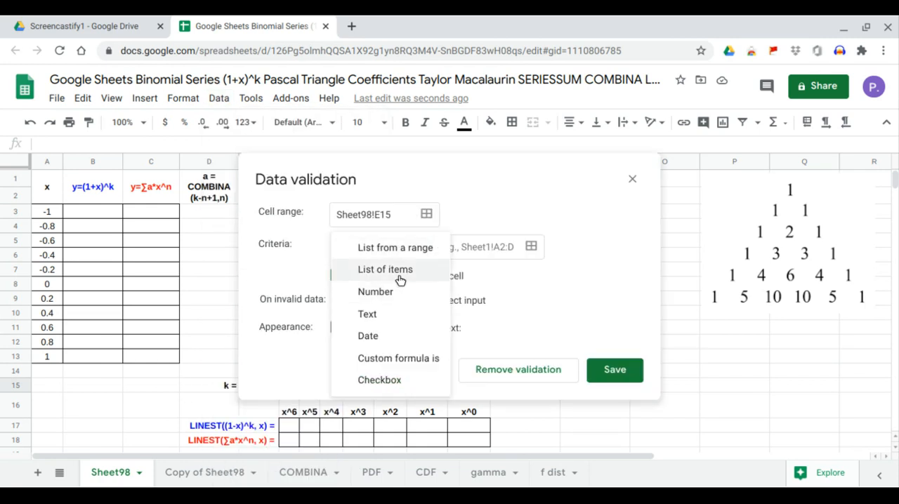
click(400, 279)
click(443, 250)
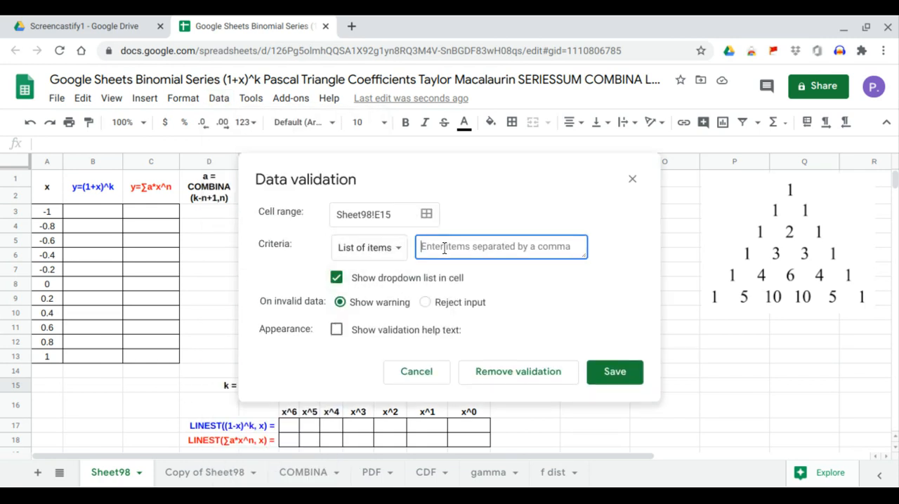
text(0,1,2,3,4,5,6)
click(603, 381)
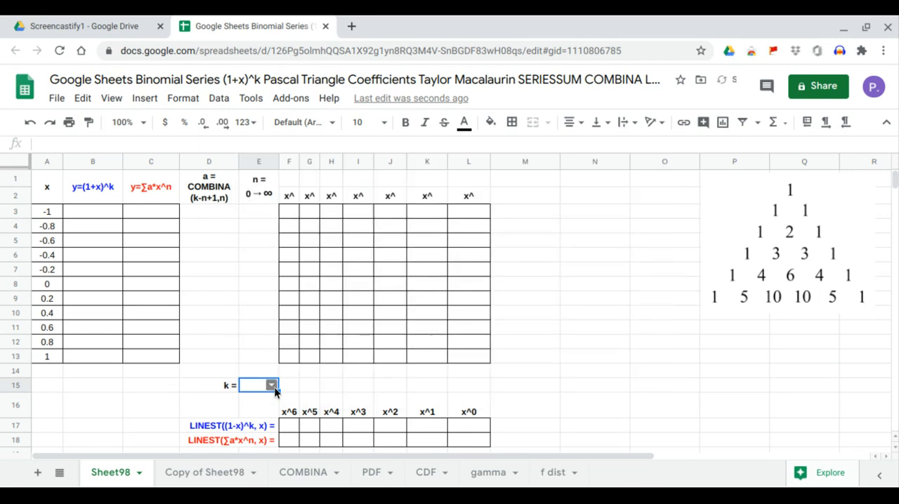
Set k in cell E15 to 3 using its dropdown list
click(274, 388)
click(267, 365)
click(272, 386)
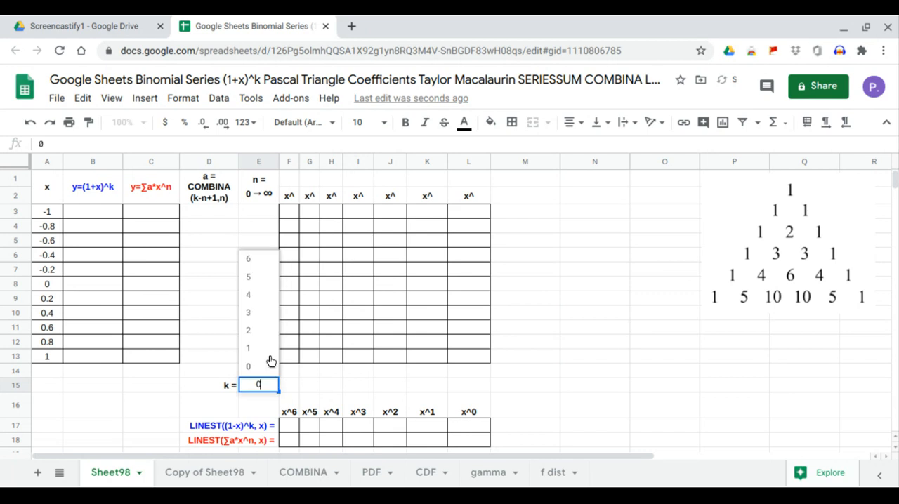
click(266, 316)
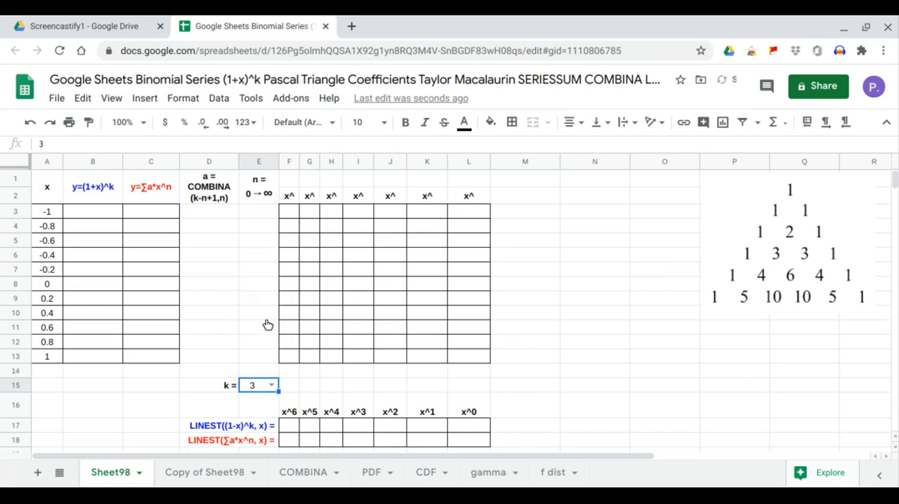
Enter the array formula =ARRAYFORMULA((1+A3:A13)^E15) in cell B3 to fill the y=(1+x)^k column
click(84, 217)
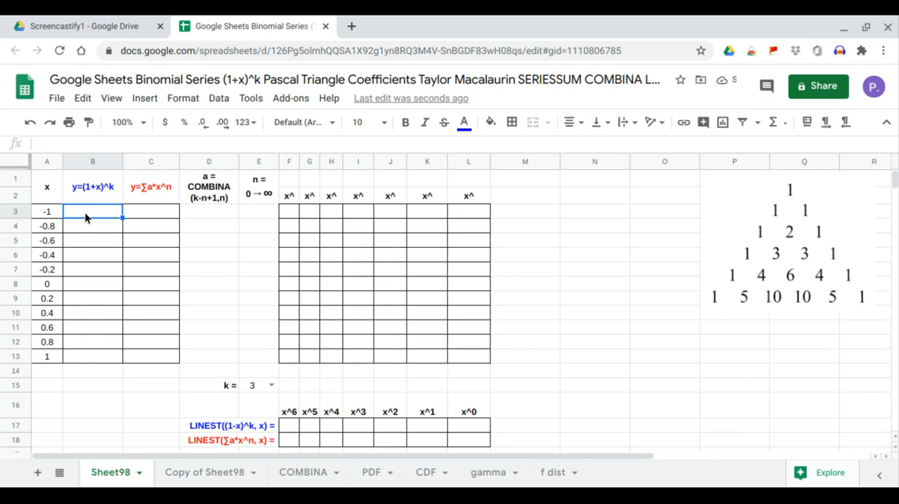
text(=)
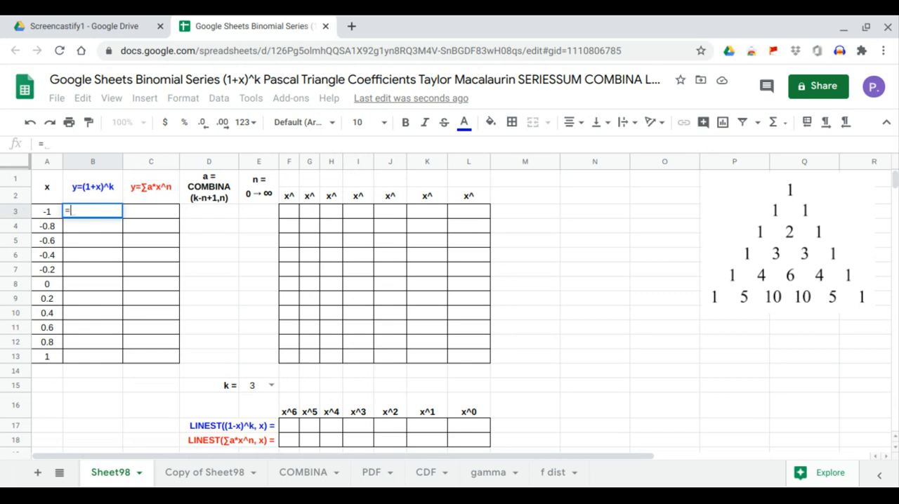
text(arr)
key(Tab)
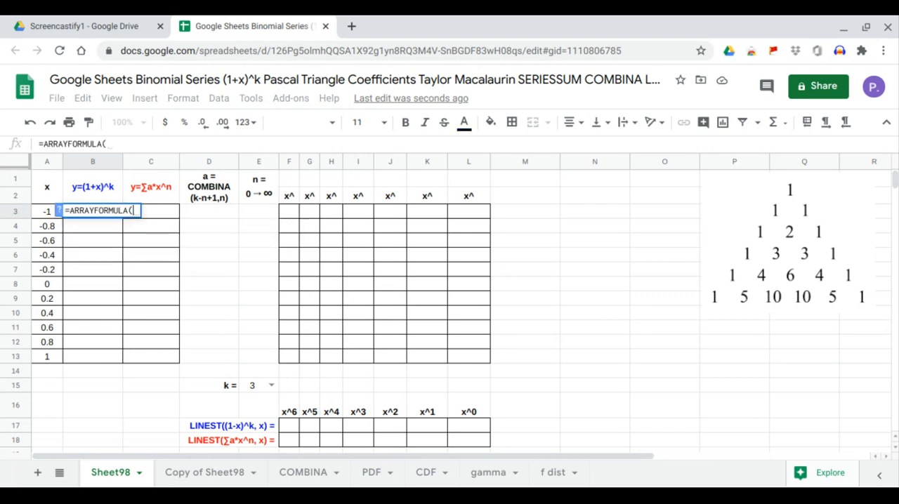
text((1)
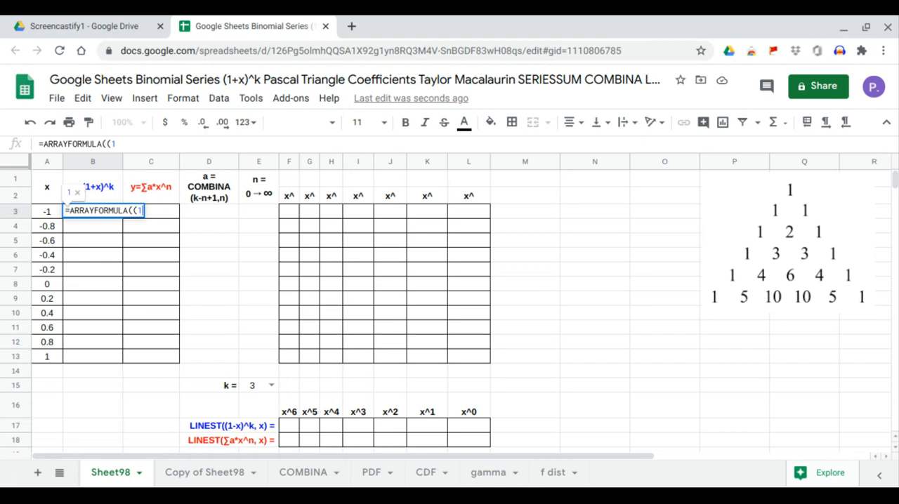
text(+)
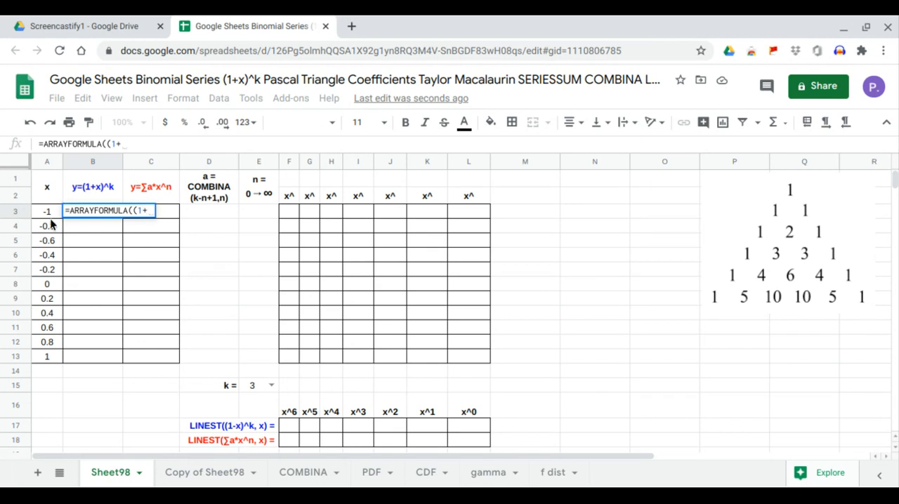
drag(48, 212, 55, 360)
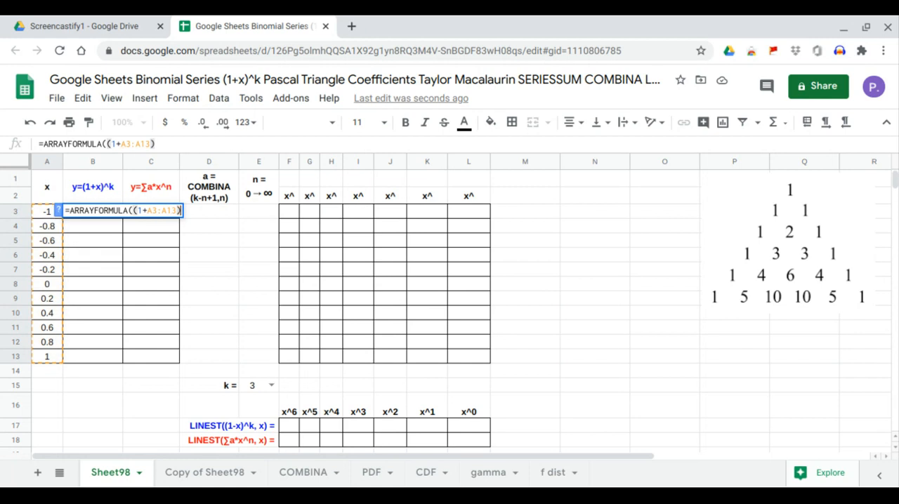
text()^)
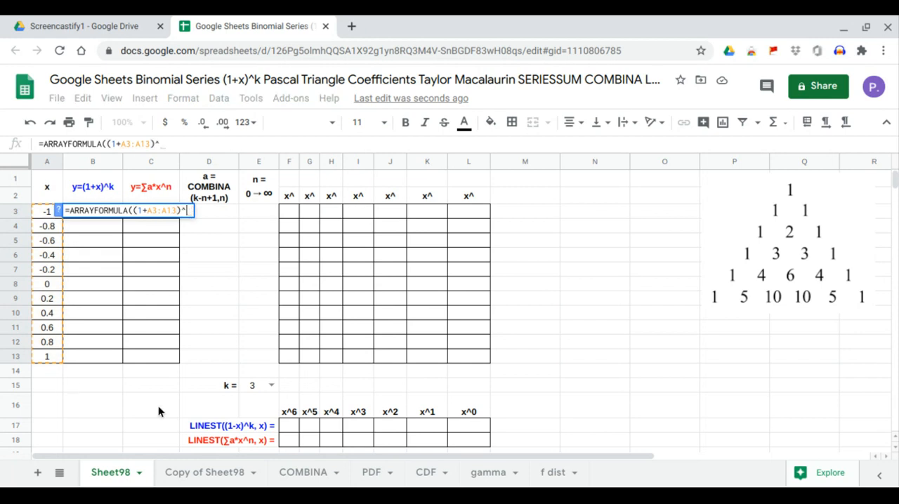
click(260, 387)
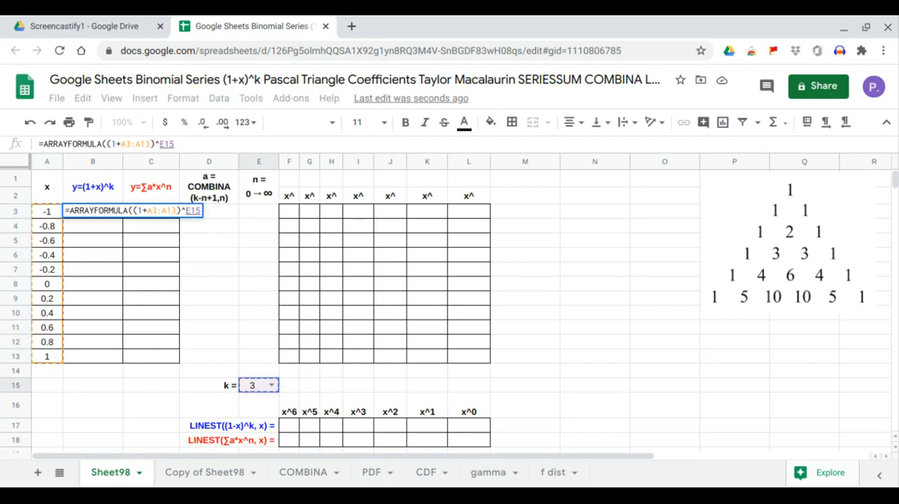
key(Return)
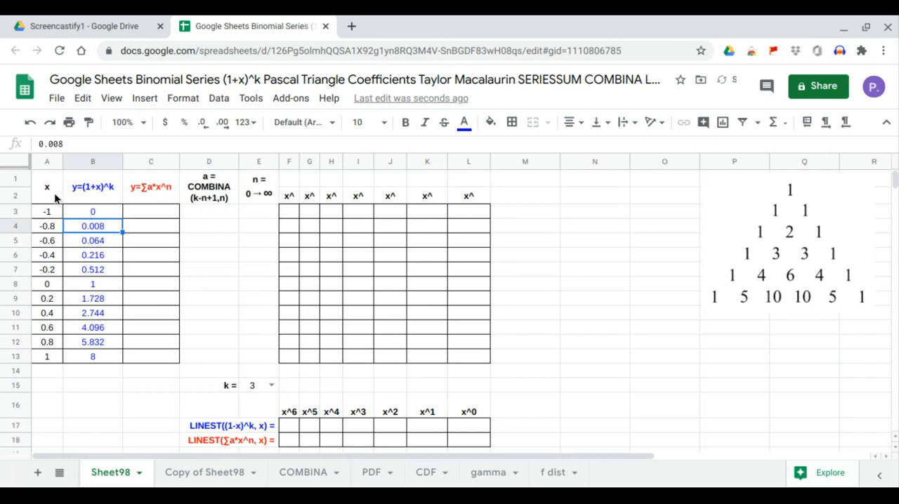
Insert a chart of A1:C13 that uses row 1 as headers and column A as labels
drag(55, 193, 148, 354)
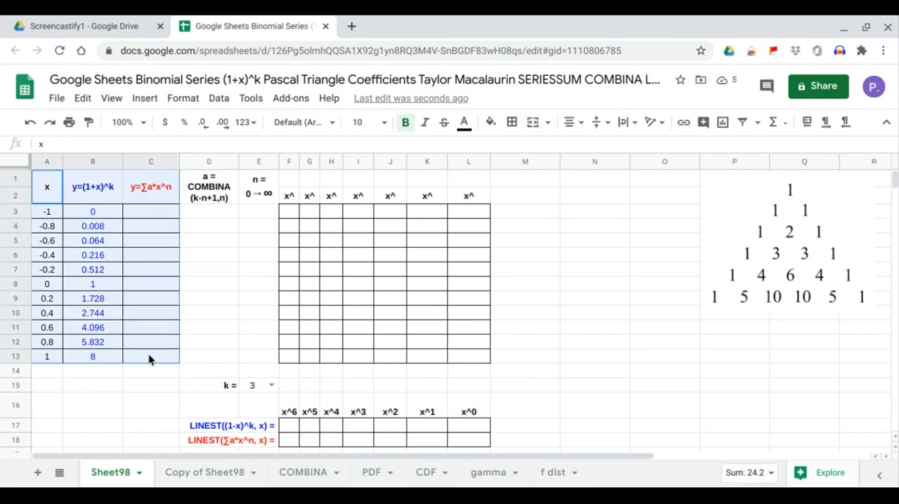
click(145, 98)
click(185, 291)
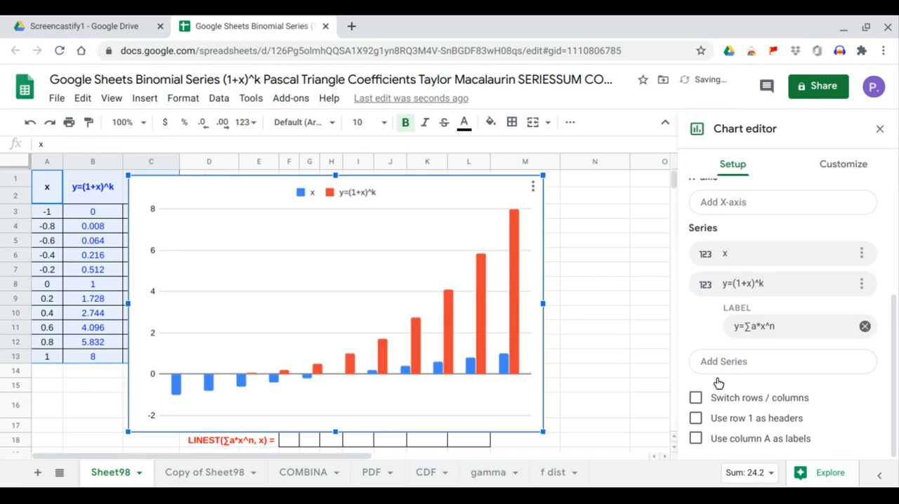
click(710, 421)
click(708, 438)
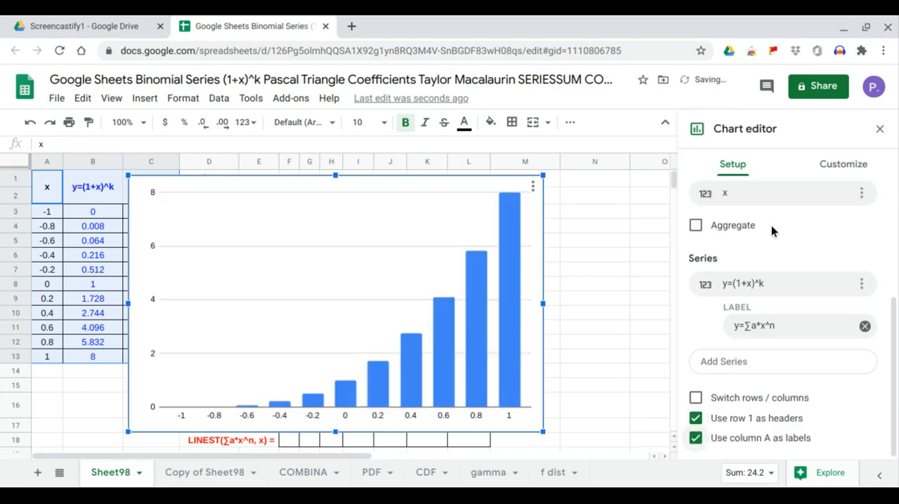
Change the chart type from column to scatter chart
scroll(780, 194, up, 3)
click(778, 224)
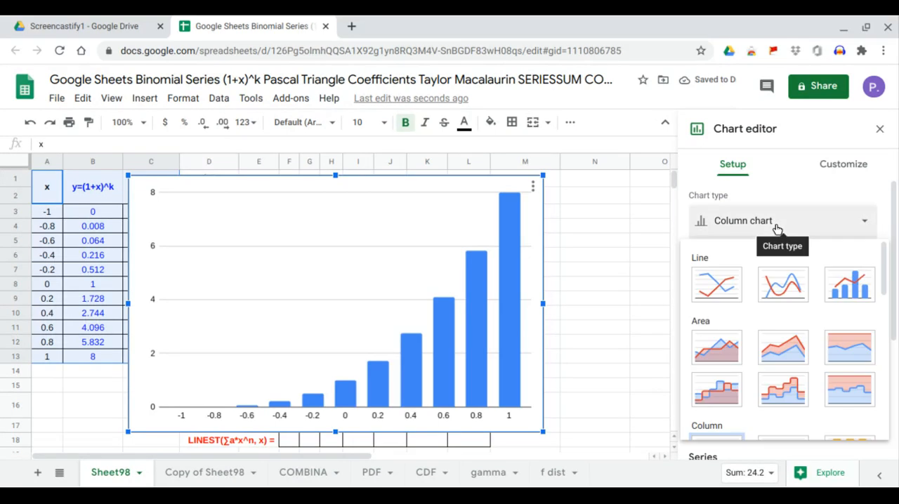
scroll(773, 281, down, 5)
click(729, 350)
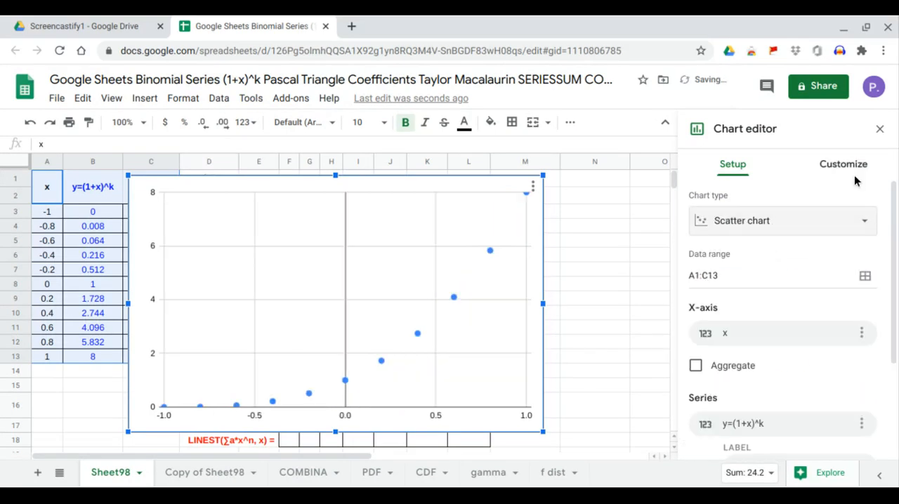
Add a trendline to the chart's y=(1+x)^k series and make its type Polynomial
click(858, 177)
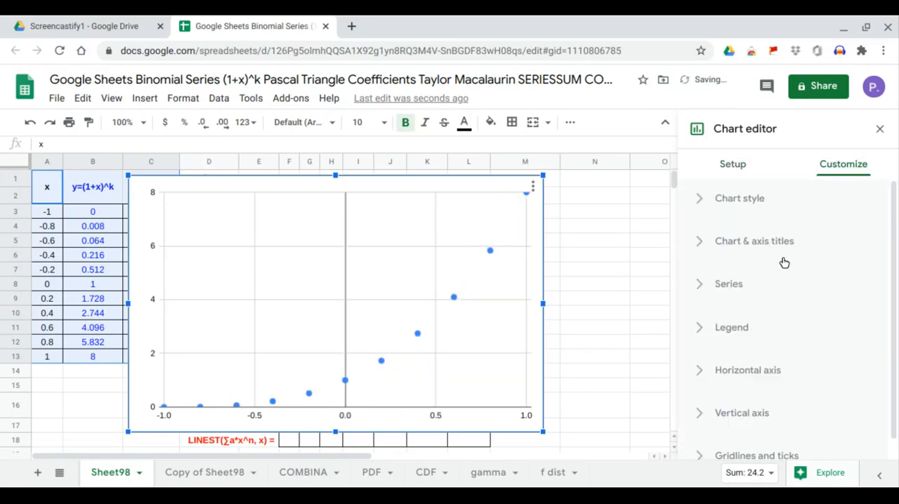
click(748, 288)
scroll(749, 288, down, 5)
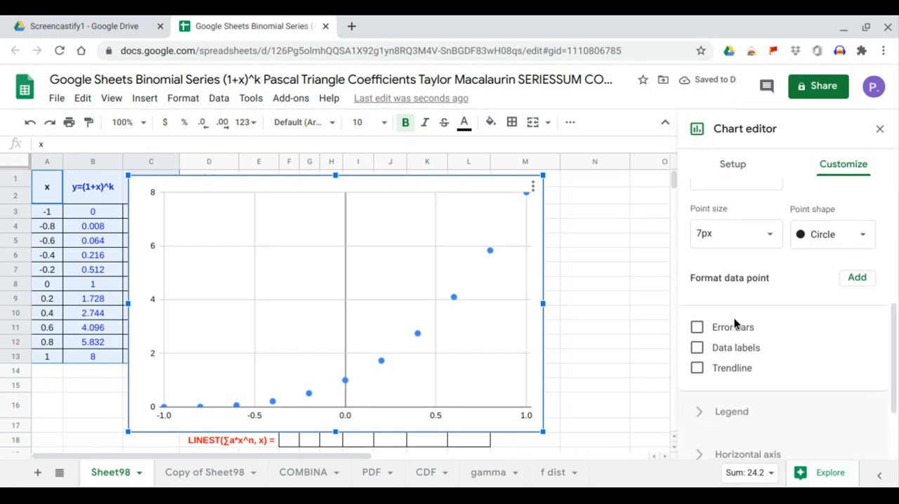
click(731, 365)
scroll(737, 364, down, 1)
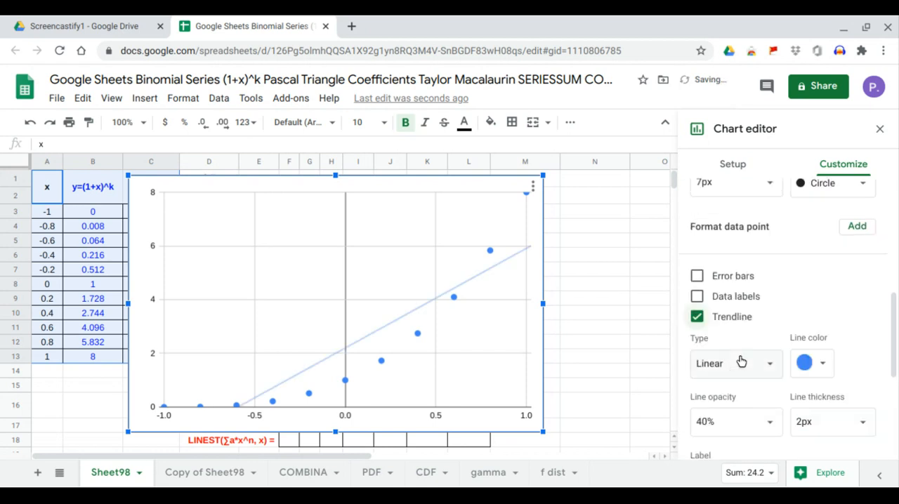
click(741, 360)
click(748, 406)
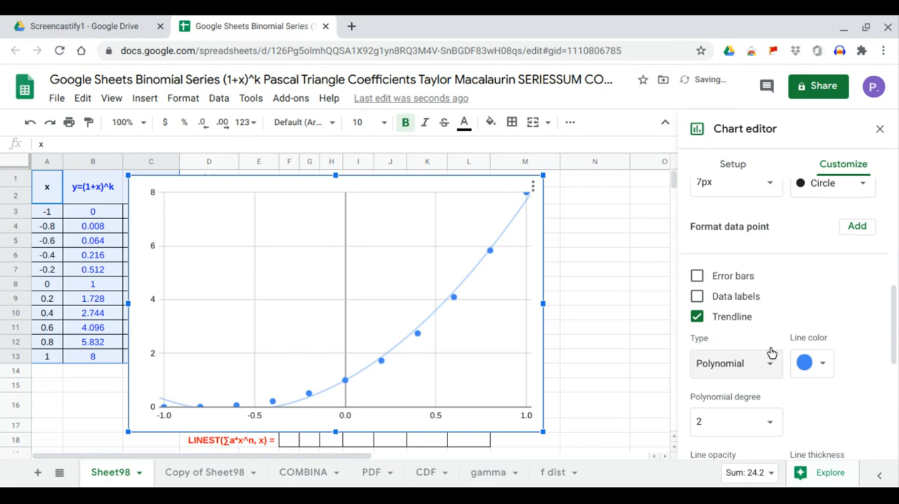
Set the trendline's polynomial degree to 6, label it with its equation, and close the chart editor
scroll(770, 330, down, 2)
click(769, 275)
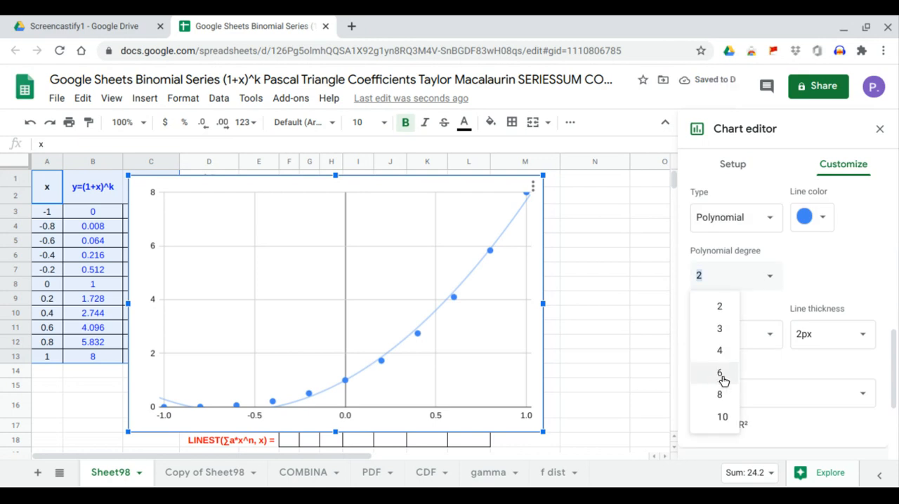
click(725, 374)
scroll(790, 390, down, 1)
click(805, 371)
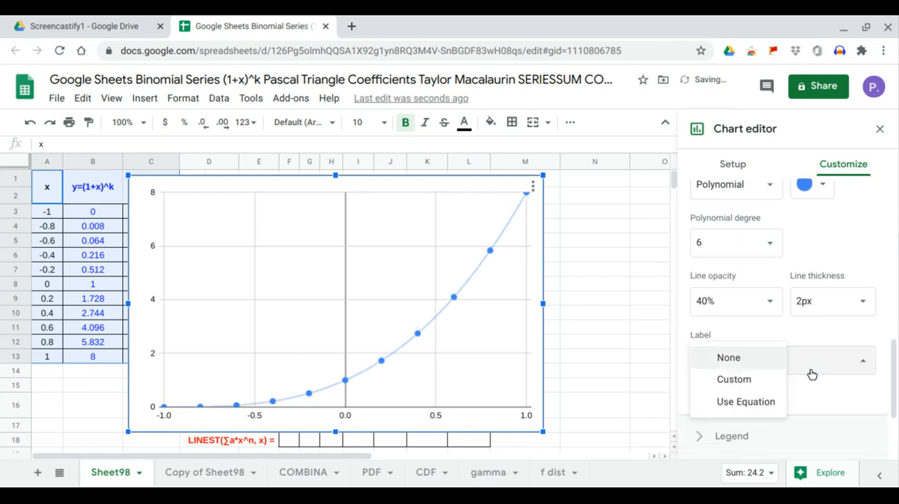
click(777, 409)
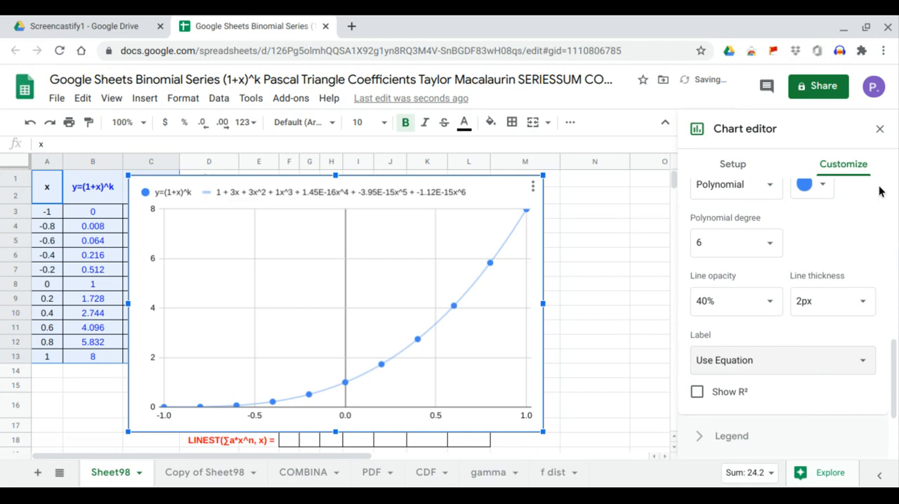
click(881, 131)
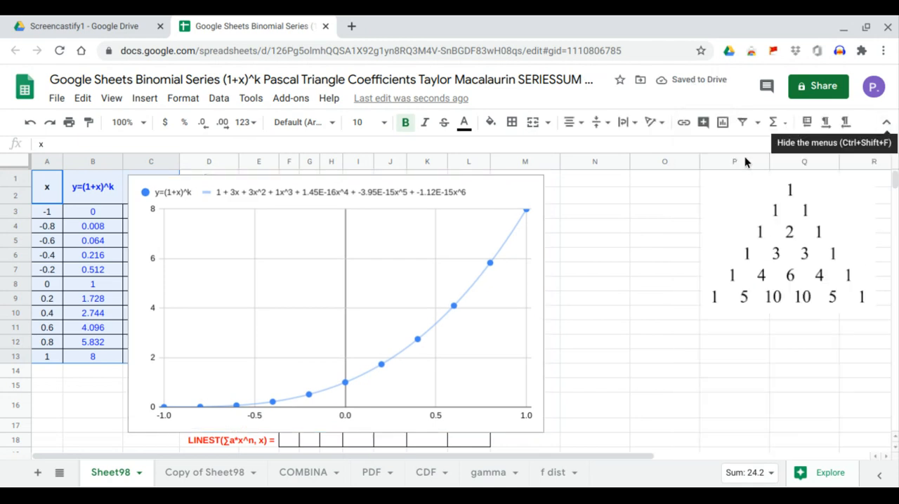
Reopen the chart for editing and set the legend position to Bottom
click(533, 187)
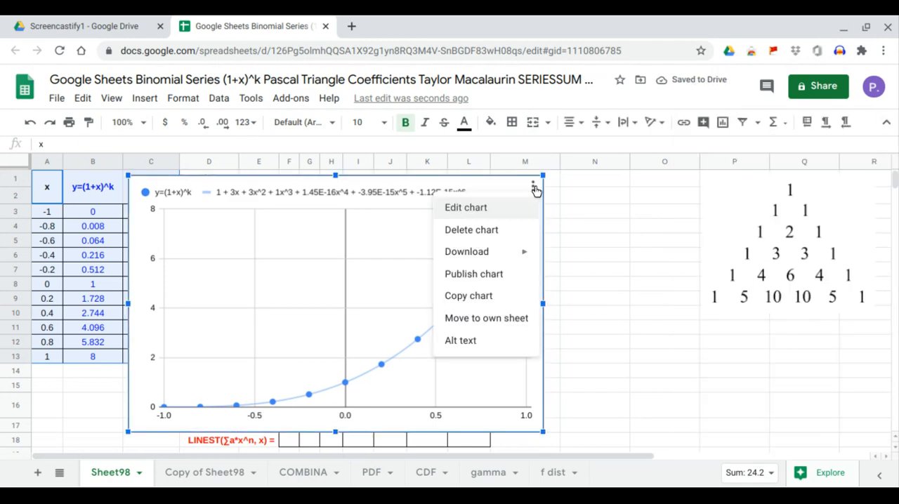
click(520, 211)
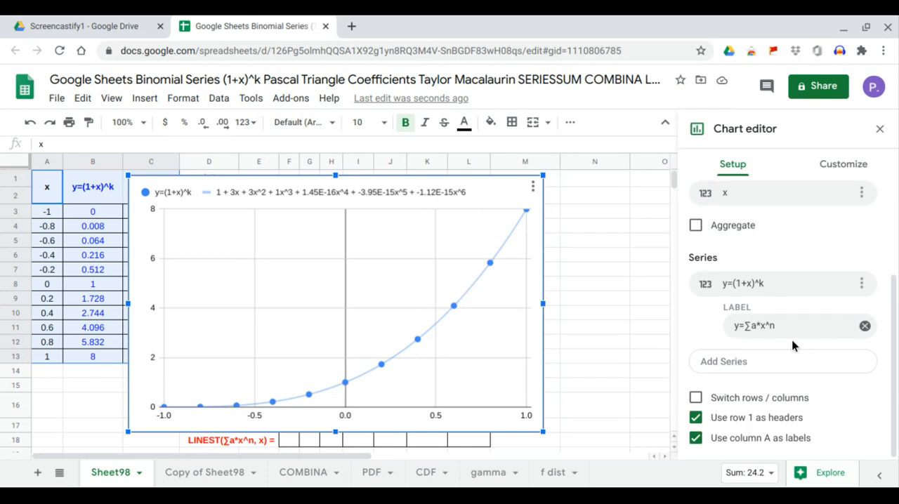
click(866, 168)
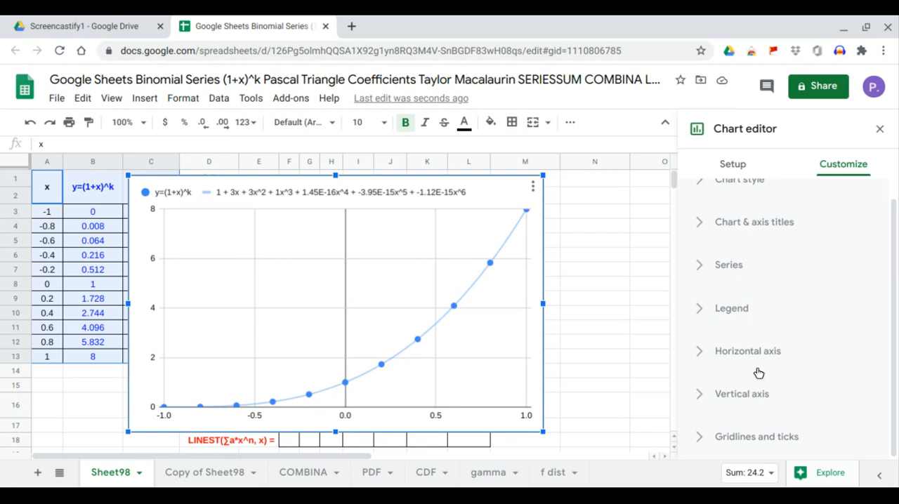
click(752, 309)
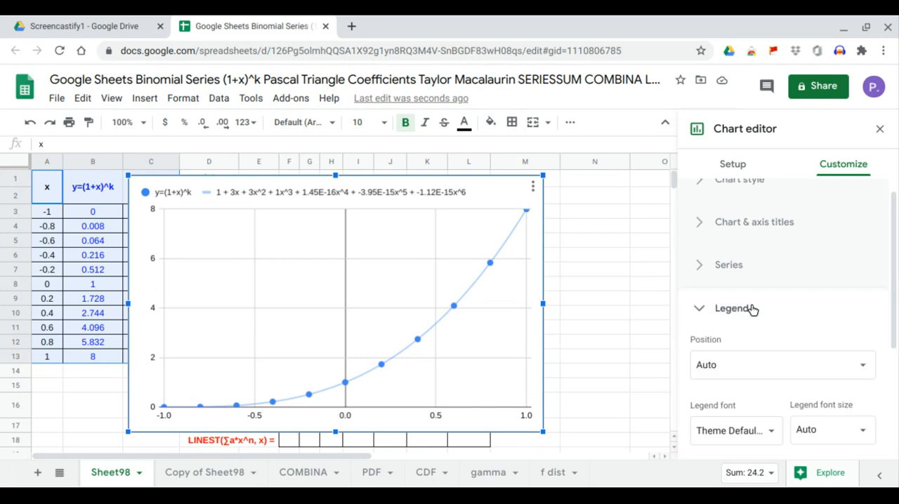
click(769, 369)
click(755, 251)
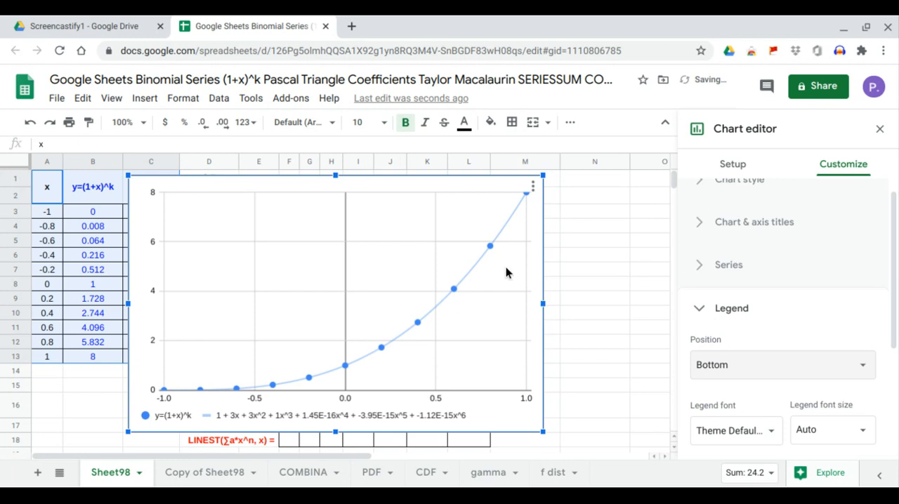
Shrink and reposition the chart so it starts at column F, clear of the table columns and the k selector
drag(435, 210, 510, 215)
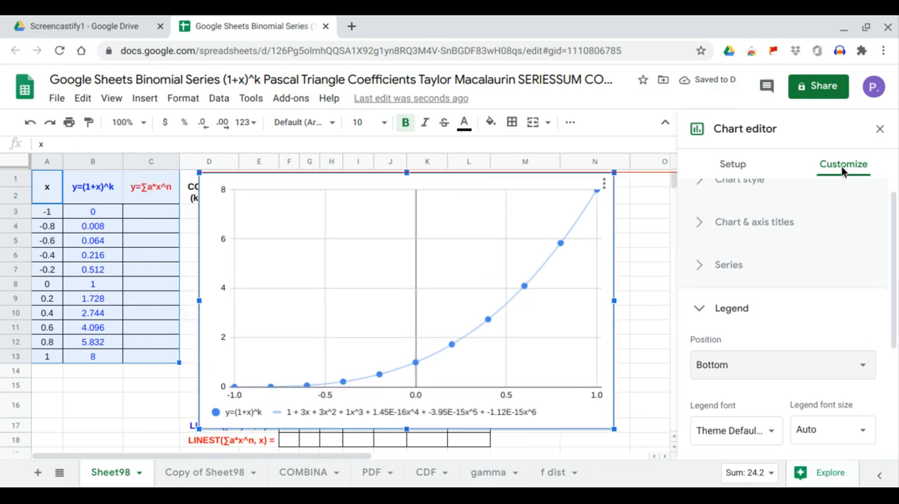
click(880, 129)
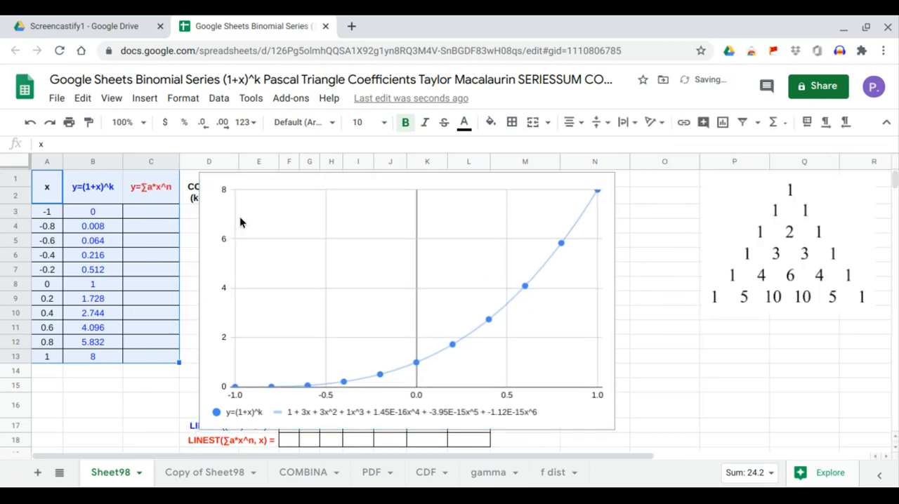
drag(200, 174, 253, 206)
drag(347, 264, 378, 236)
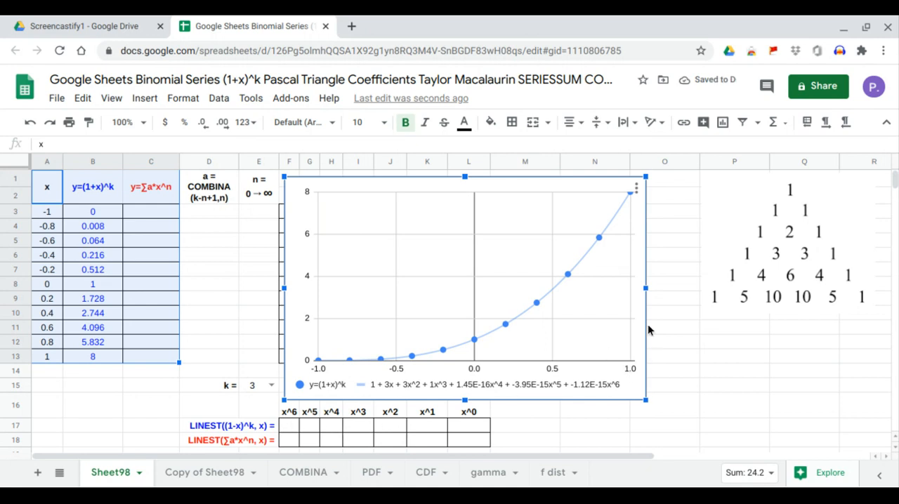
Set k to 1 and widen the chart until the whole trendline equation fits in the legend
click(276, 391)
click(272, 335)
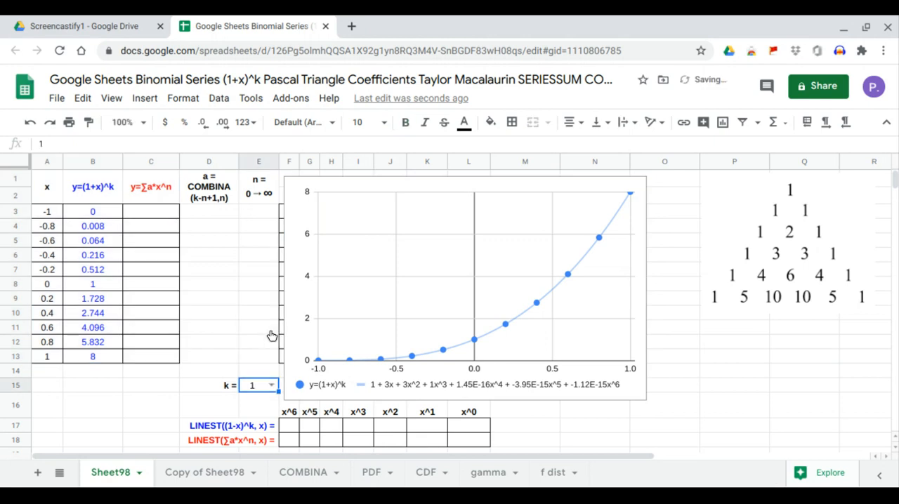
click(642, 285)
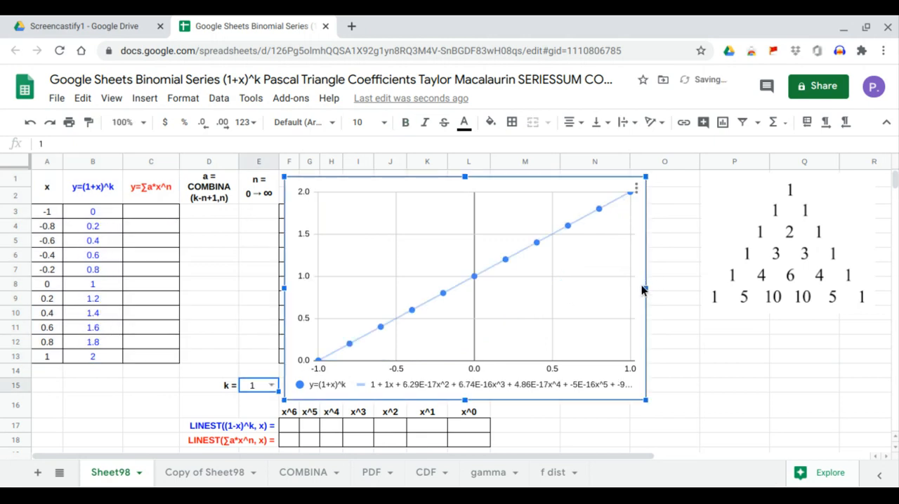
drag(646, 290, 686, 295)
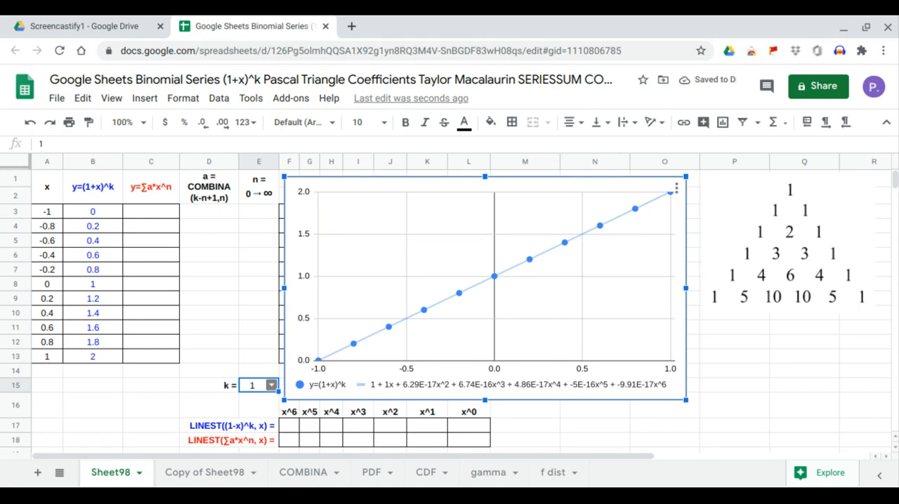
click(271, 386)
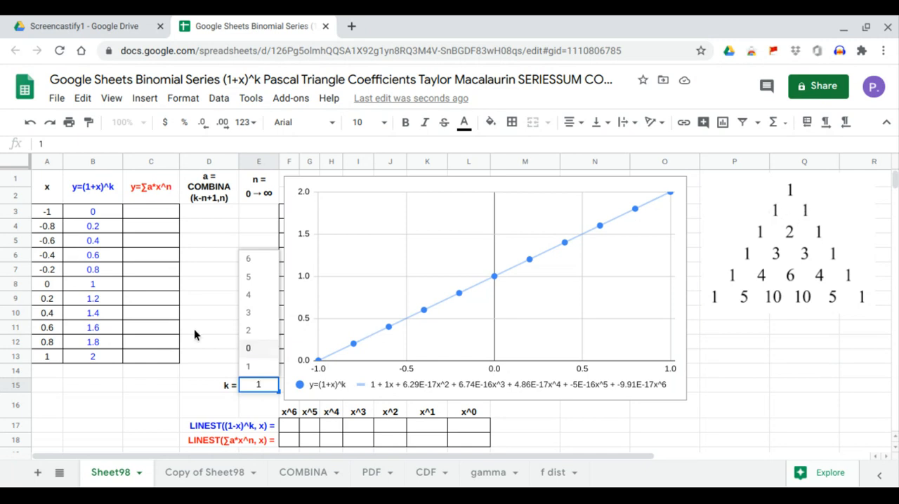
Enter an ARRAYFORMULA in C3 that wraps SERIESSUM with x range A3:A13, start power 0, increment 1 and coefficients D3:D13
click(158, 212)
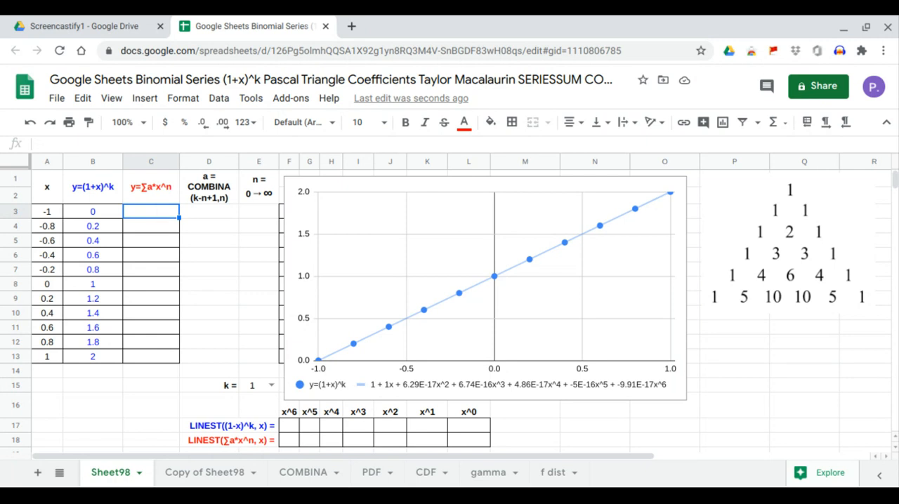
text(=a)
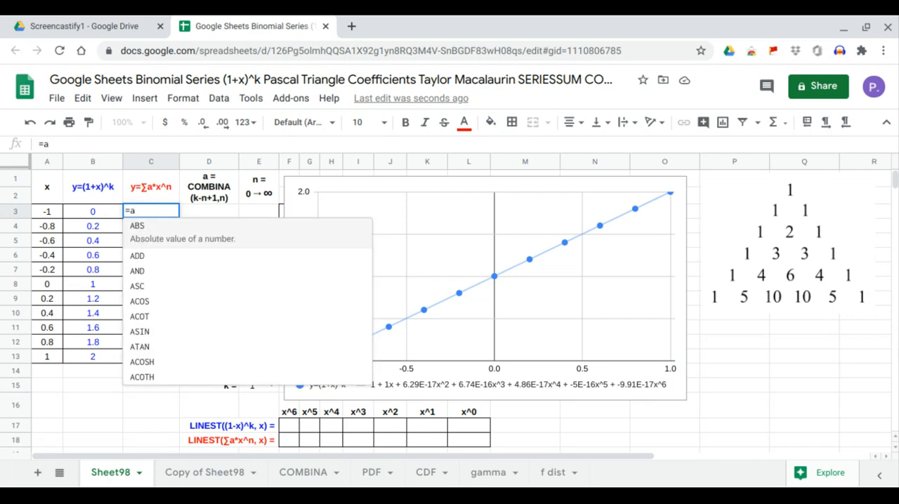
text(rr)
key(Tab)
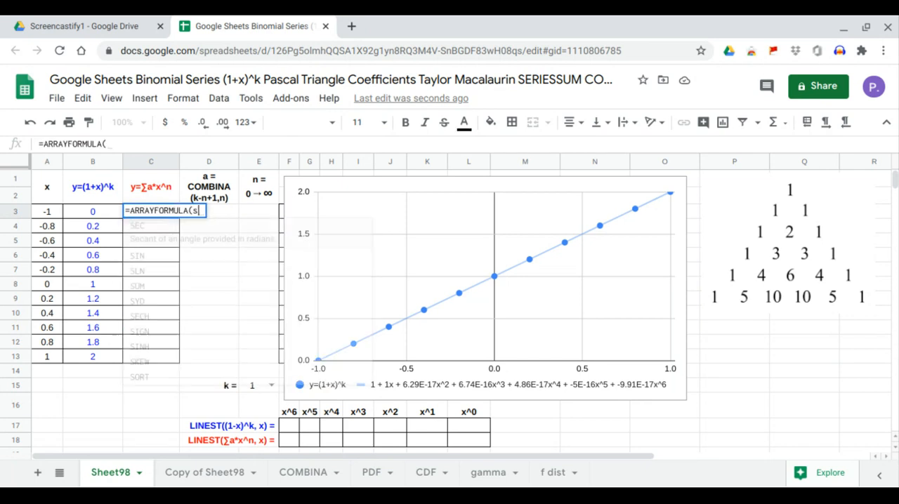
text(ser)
key(Tab)
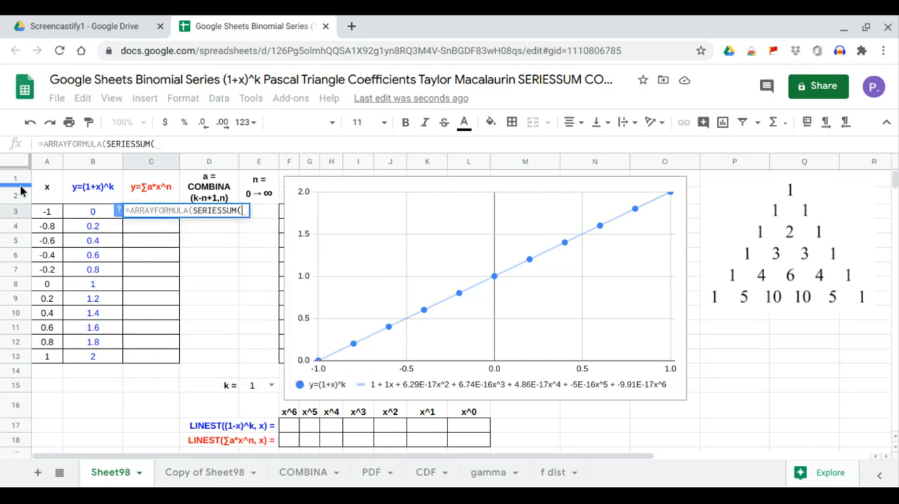
drag(45, 219, 50, 355)
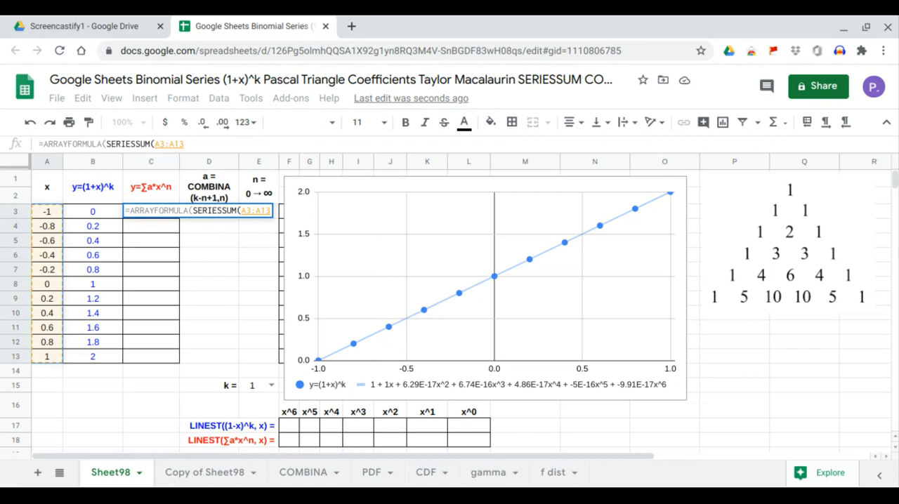
text(,)
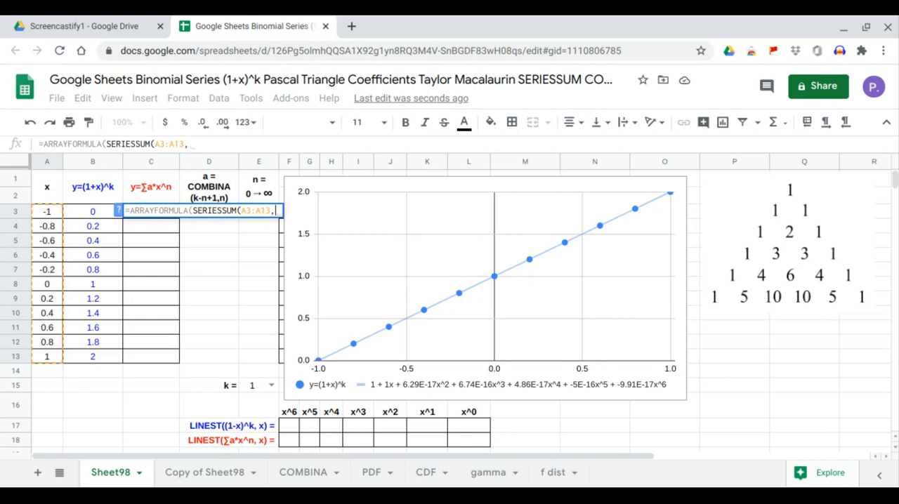
text(0,1)
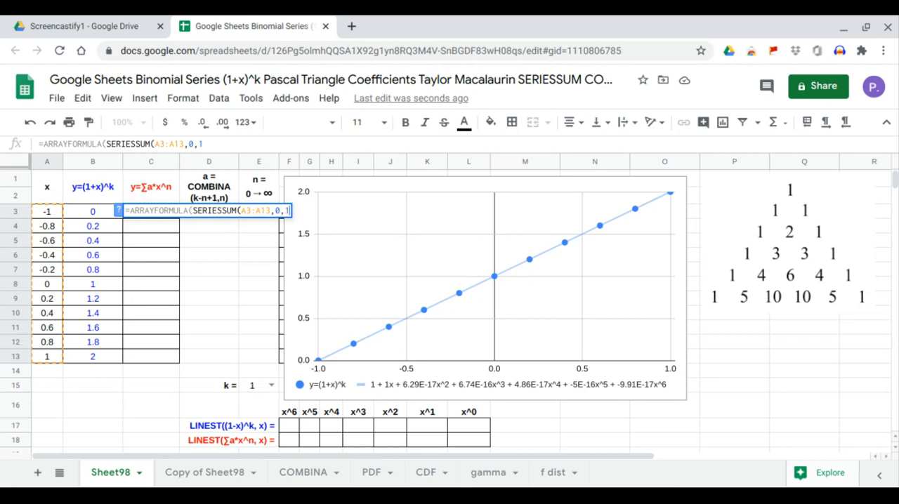
text(,)
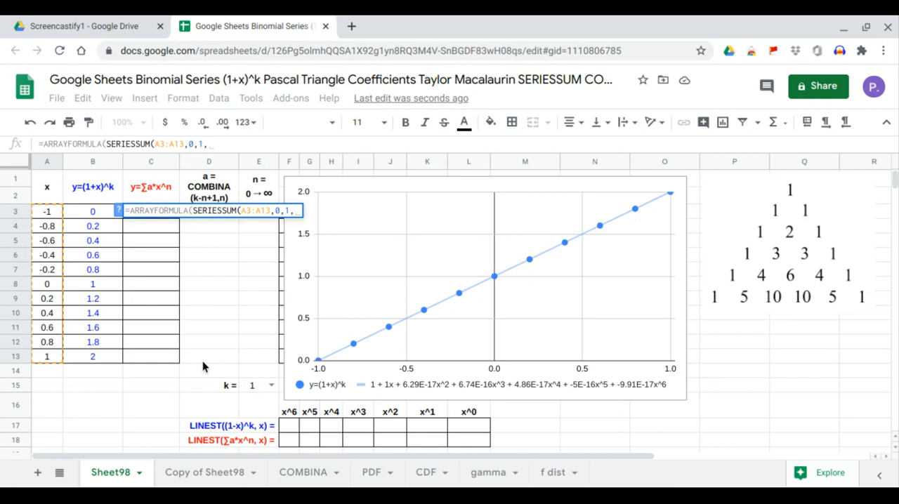
drag(201, 359, 214, 211)
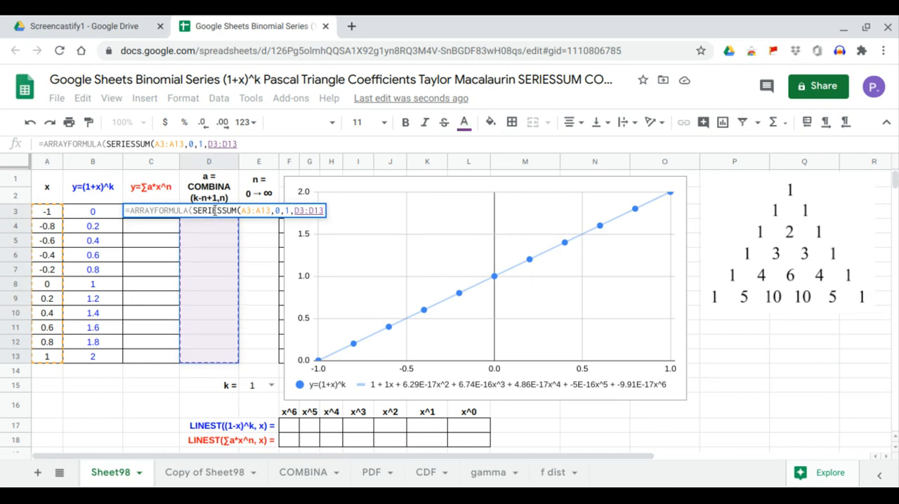
key(Return)
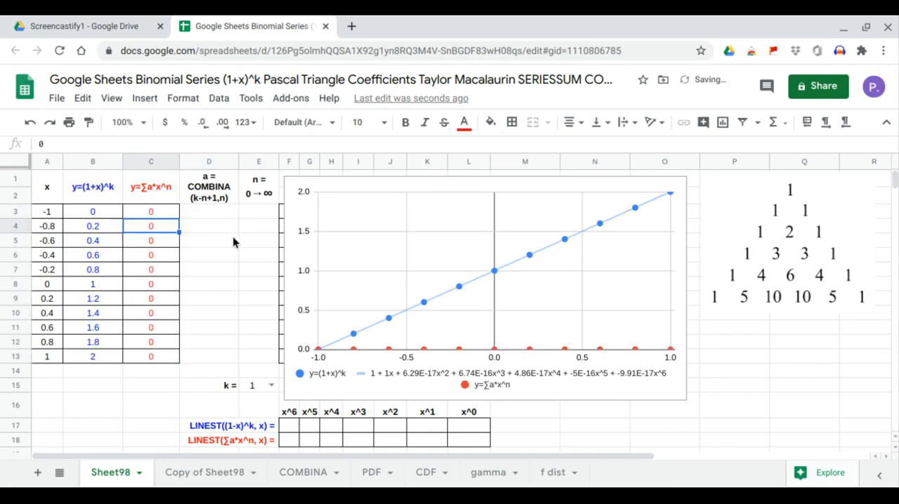
Fill the n column E3:E13 with the integers 0 to 10 and set k to 3
click(257, 211)
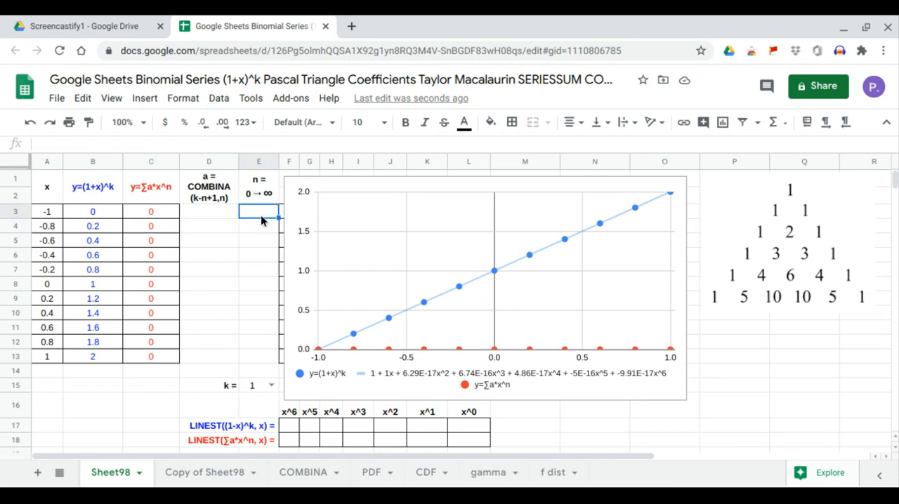
text(0)
key(Return)
text(1)
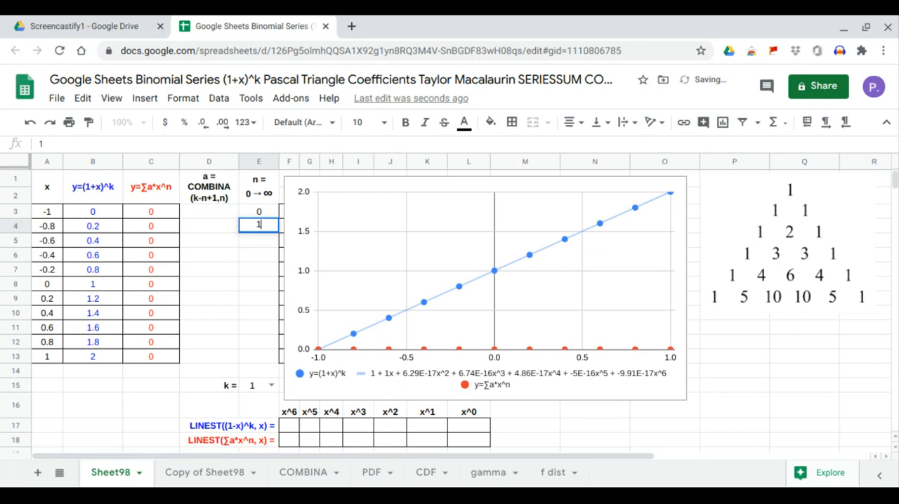
key(Return)
text(2)
key(Return)
text(3)
key(Return)
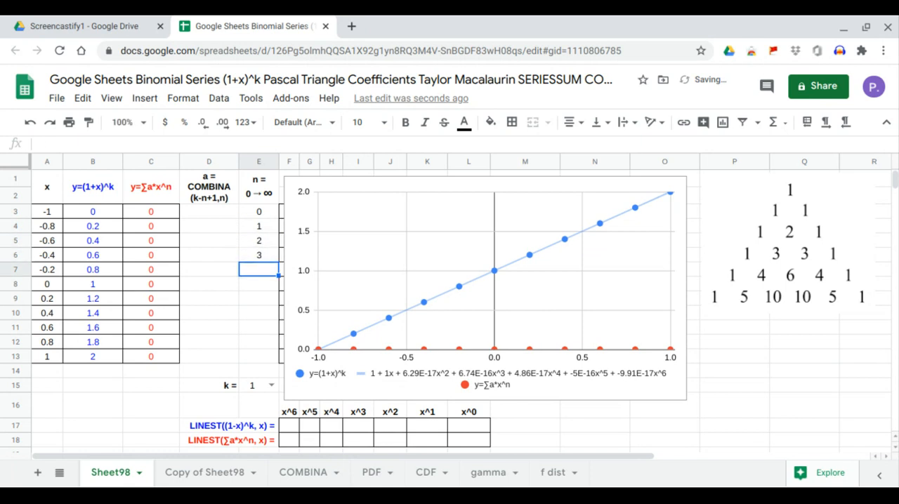
drag(260, 213, 276, 357)
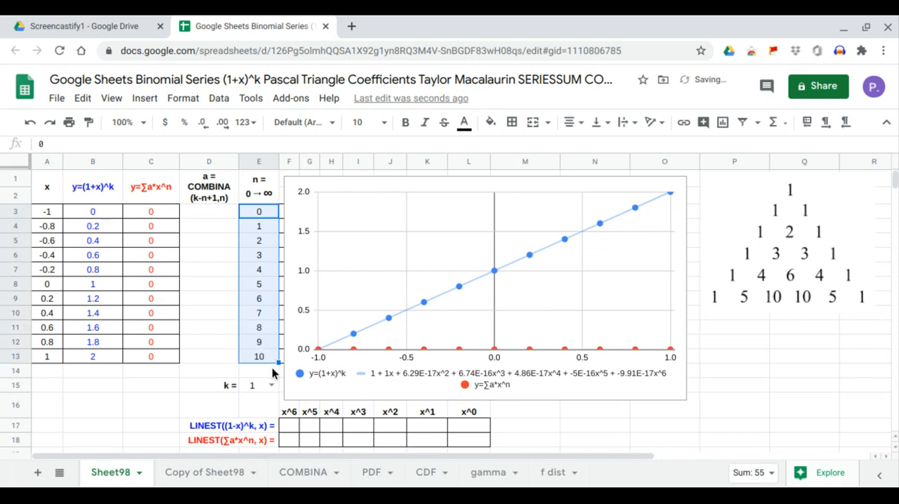
click(271, 385)
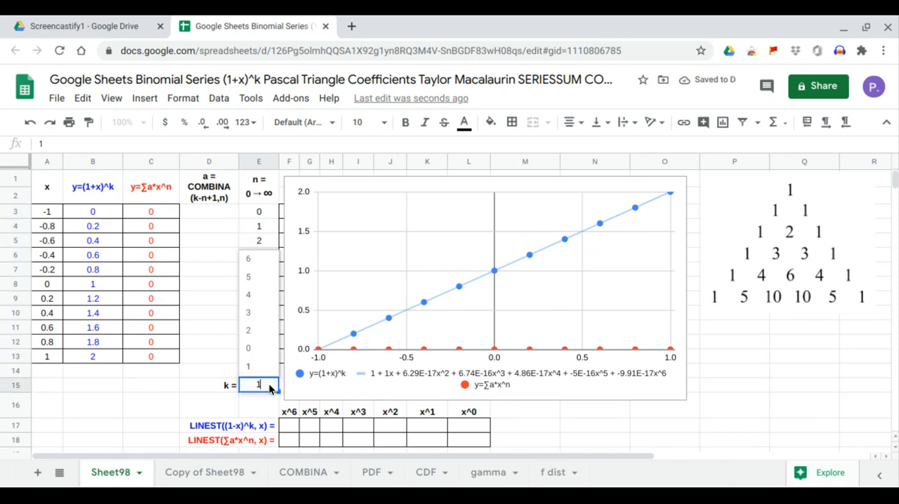
click(262, 315)
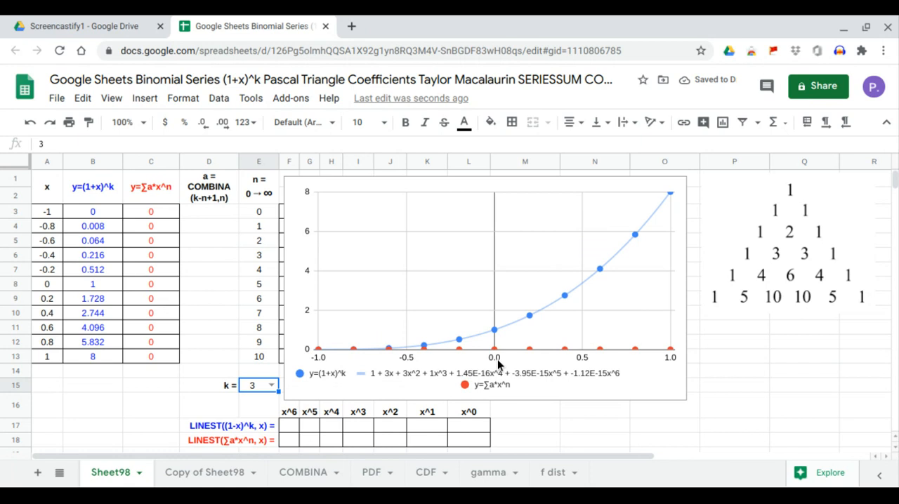
Reopen the chart for editing and add a Polynomial trendline that also covers the y=∑a*x^n series
click(628, 193)
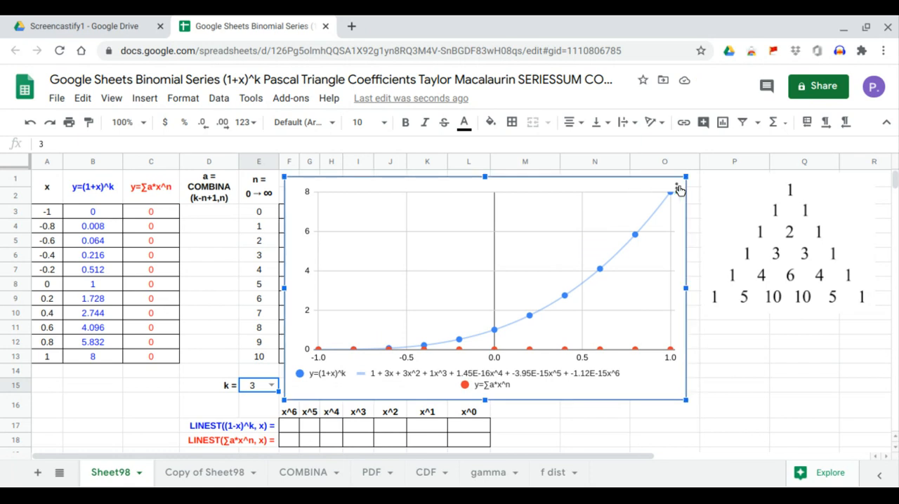
click(676, 188)
click(608, 210)
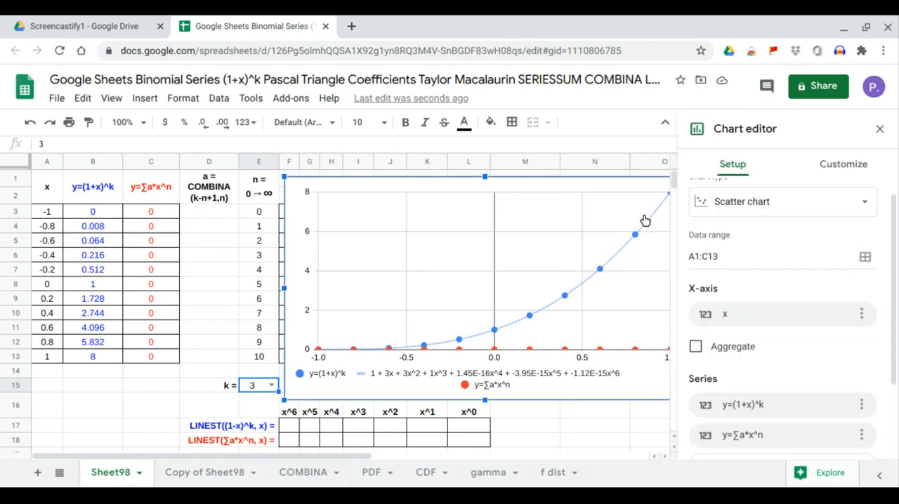
click(827, 172)
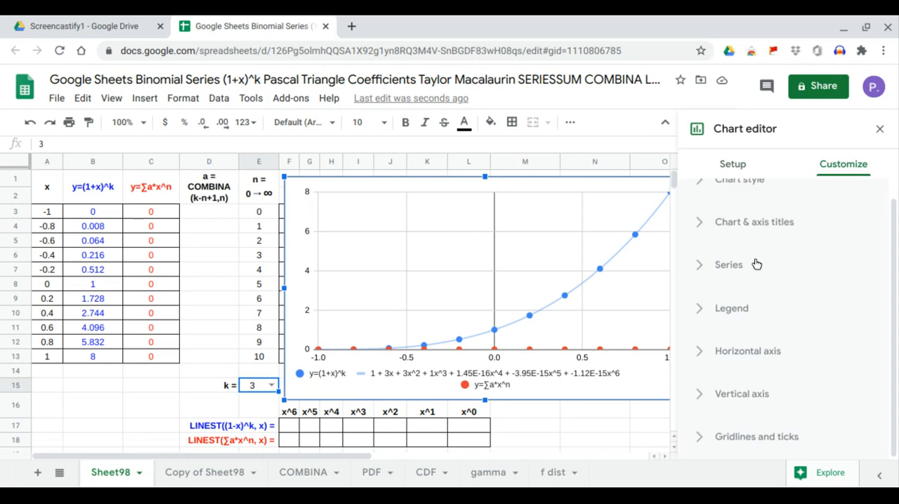
click(738, 267)
scroll(765, 364, down, 2)
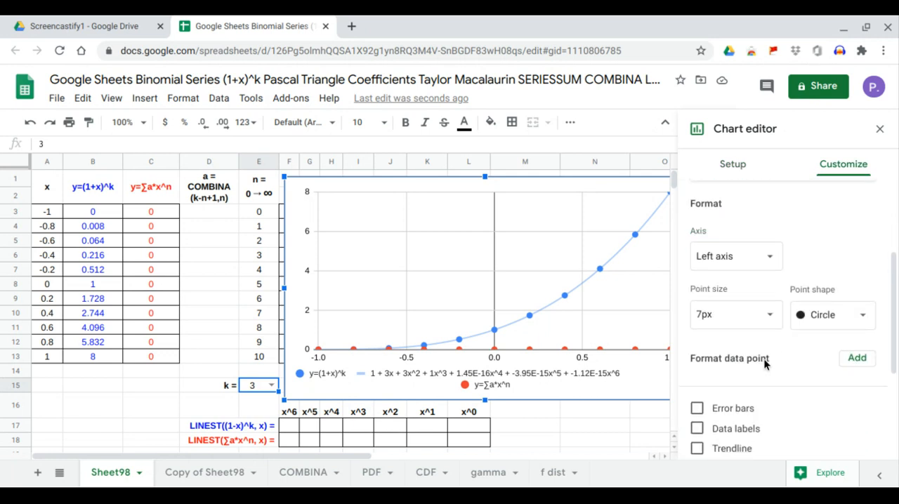
click(736, 399)
scroll(742, 399, down, 2)
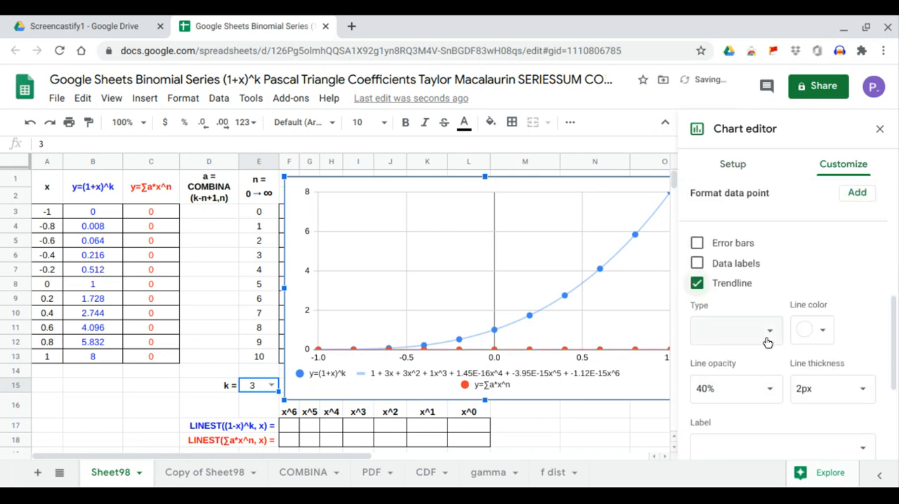
click(765, 329)
click(758, 373)
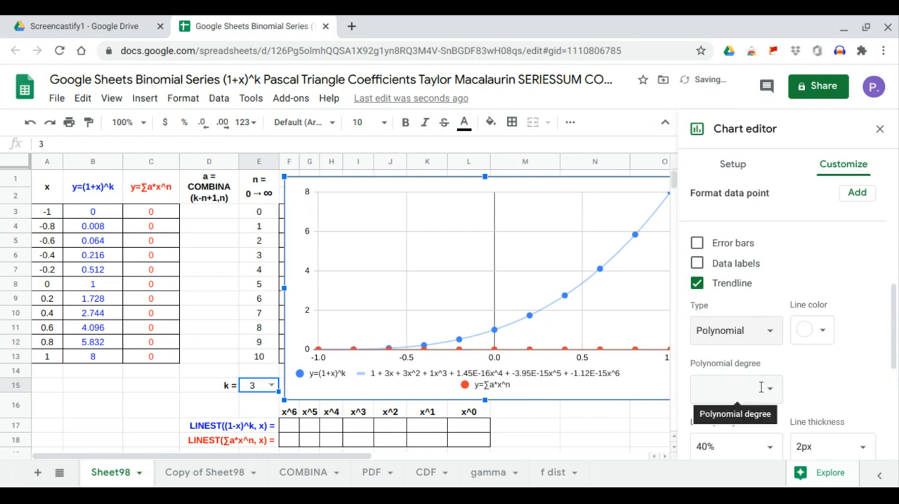
Set the trendline's polynomial degree to 6, label it with its equation, and close the chart editor
click(767, 389)
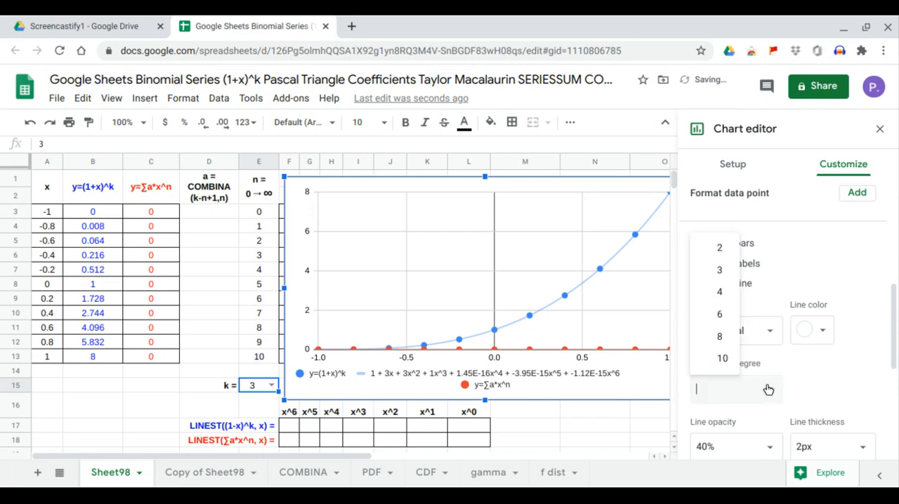
click(721, 313)
scroll(752, 386, down, 1)
scroll(752, 386, down, 1)
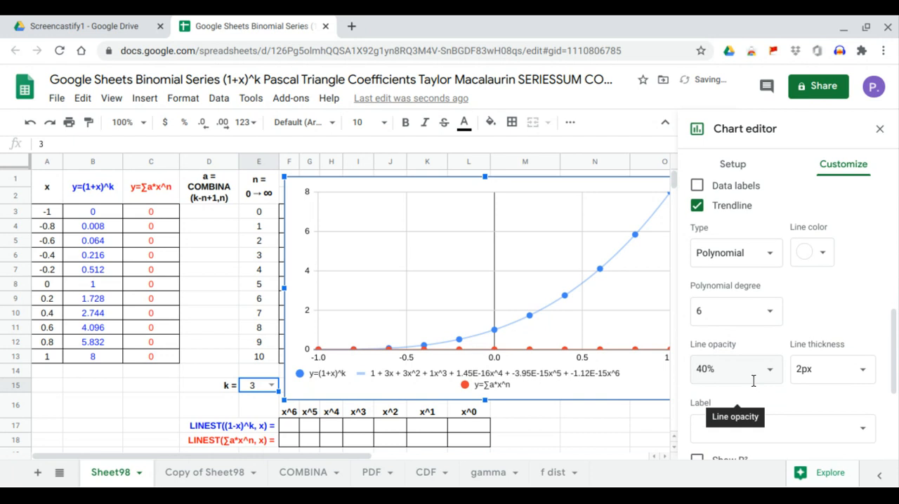
click(755, 385)
click(745, 427)
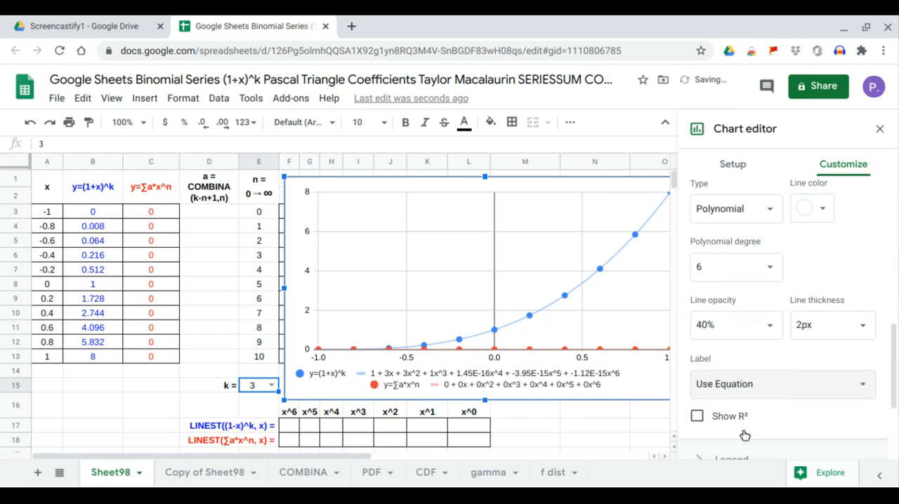
click(879, 130)
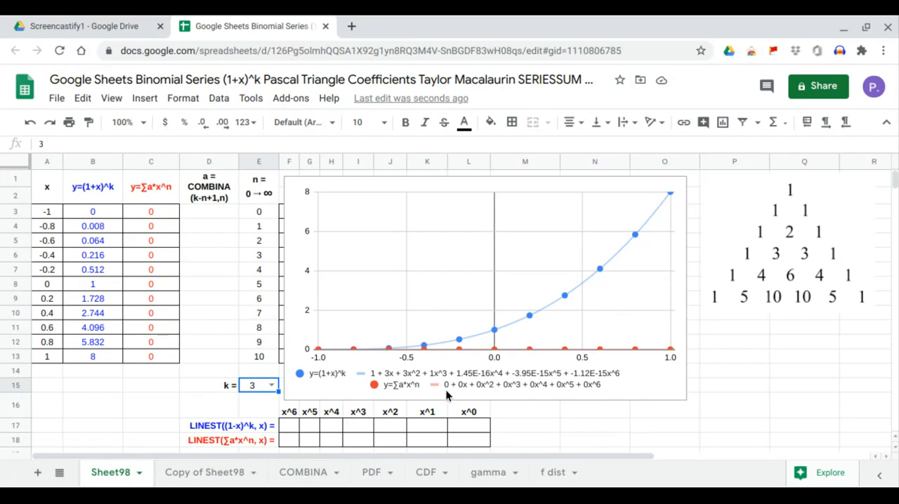
Enter =ARRAYFORMULA(COMBINA(E15-E3:E13+1,E3:E13)) in D3 to compute the series coefficients from k and the n column
click(215, 215)
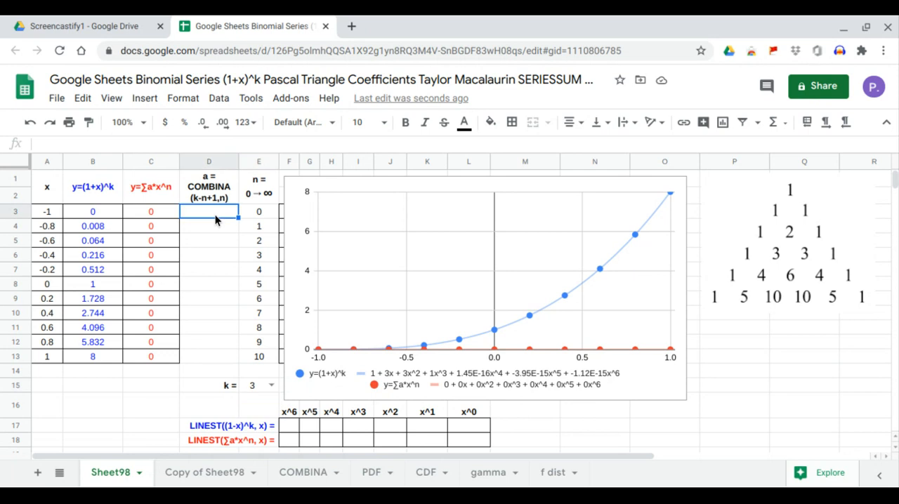
text(=)
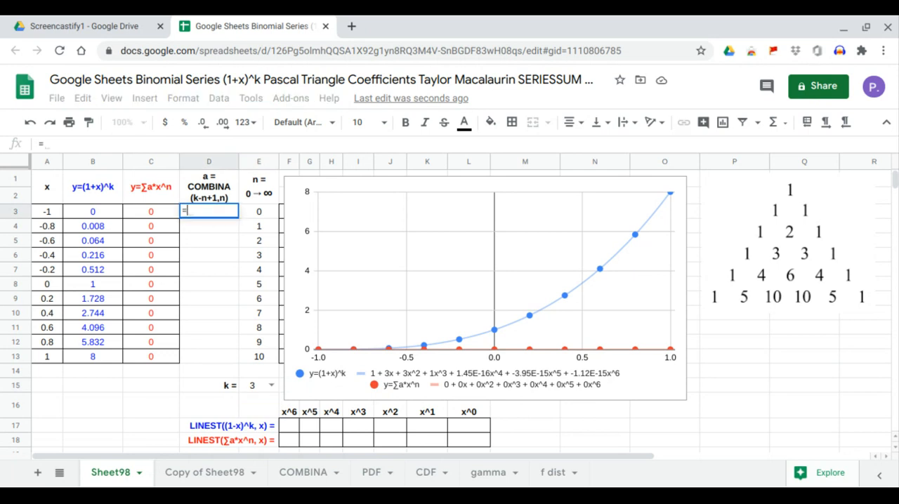
text(arr)
key(Tab)
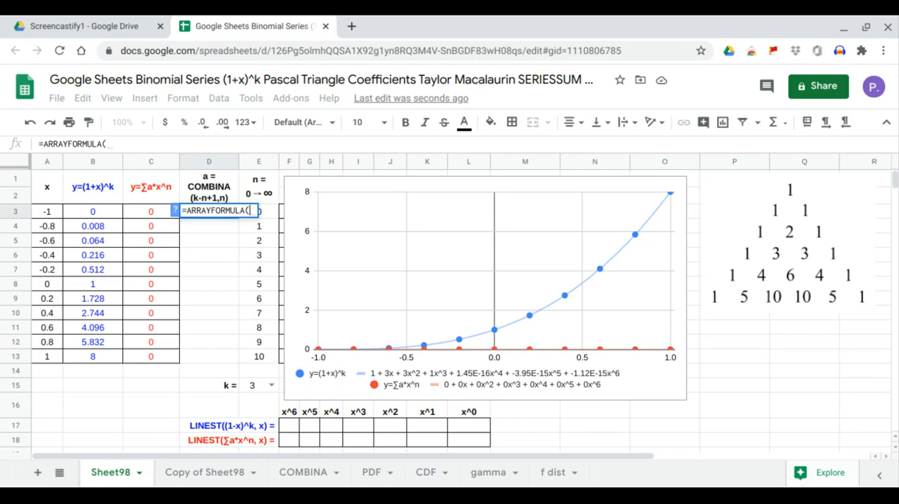
text(combina)
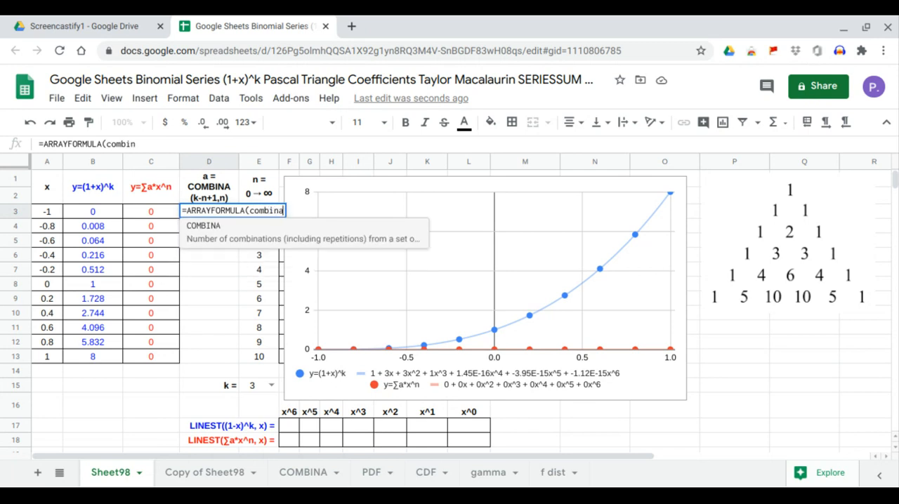
key(Tab)
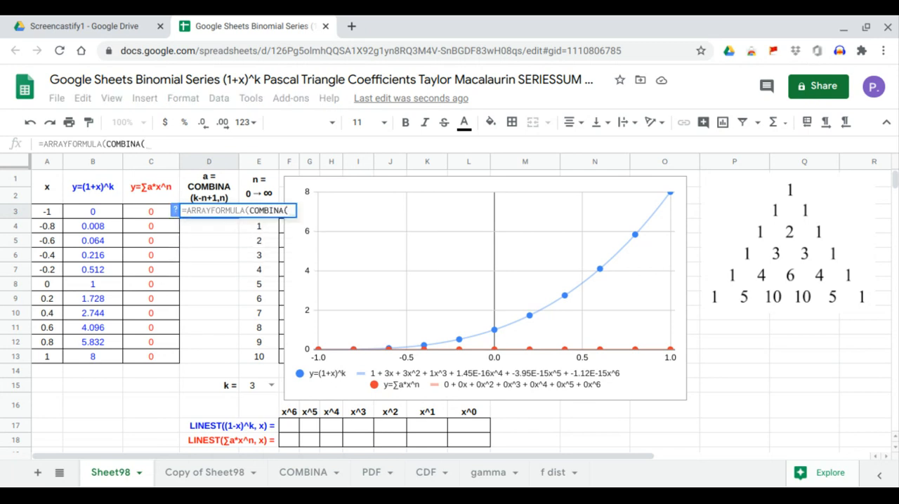
text())
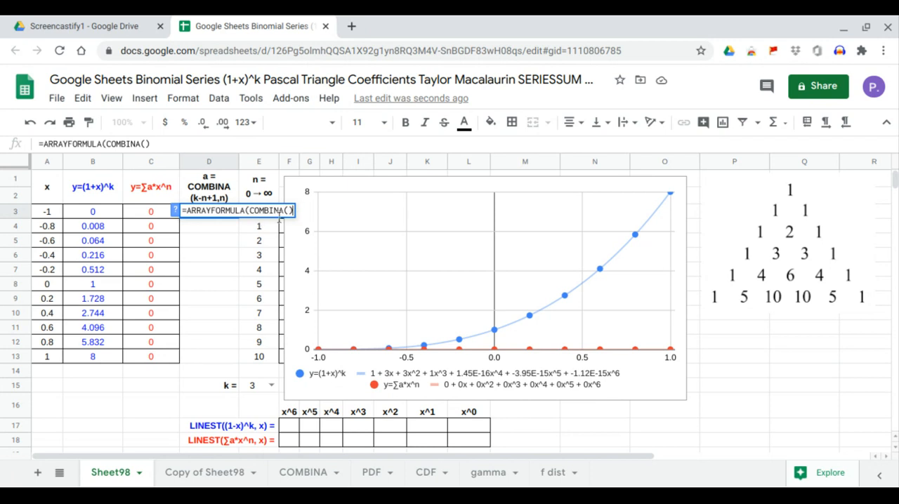
click(288, 210)
click(252, 387)
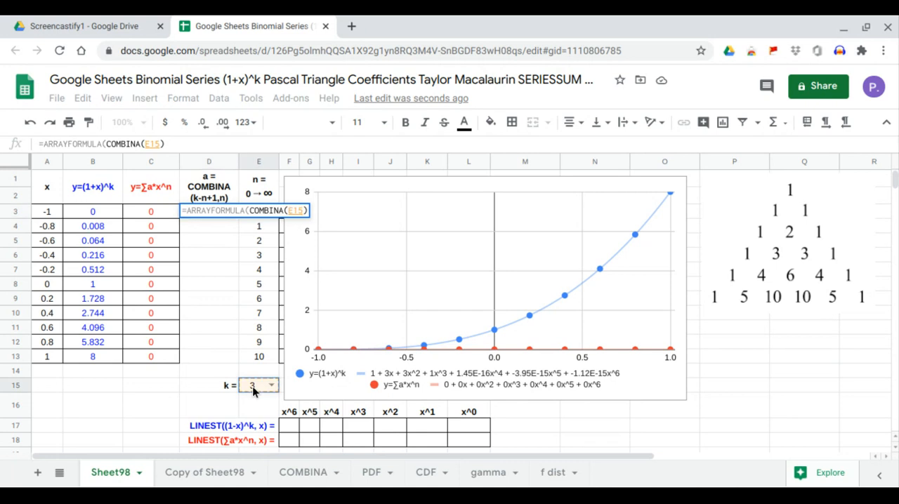
text(-)
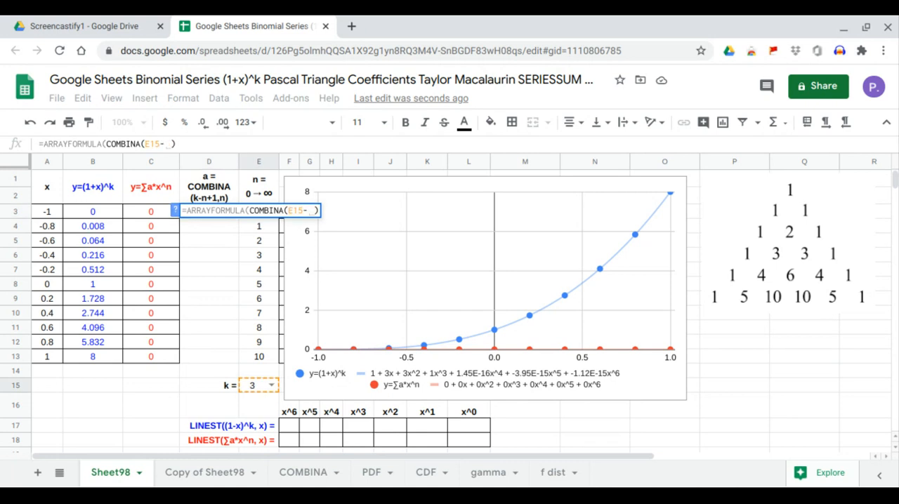
drag(259, 357, 258, 220)
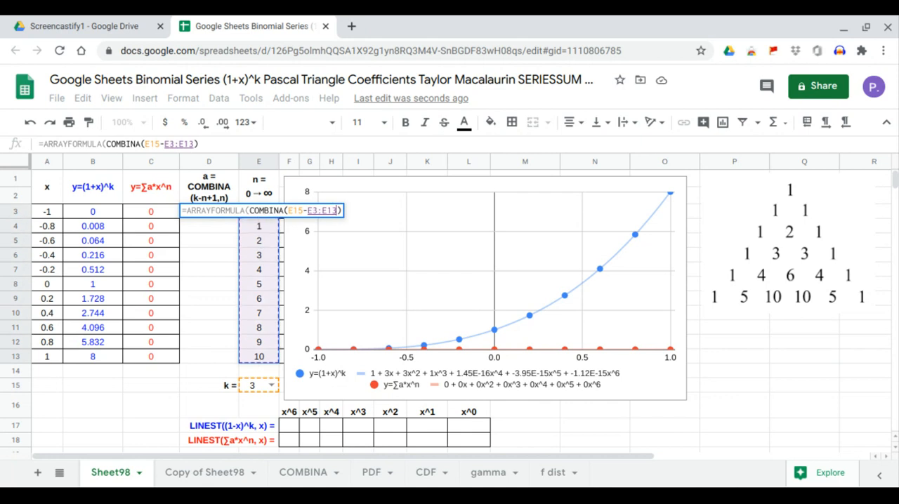
text(+1,)
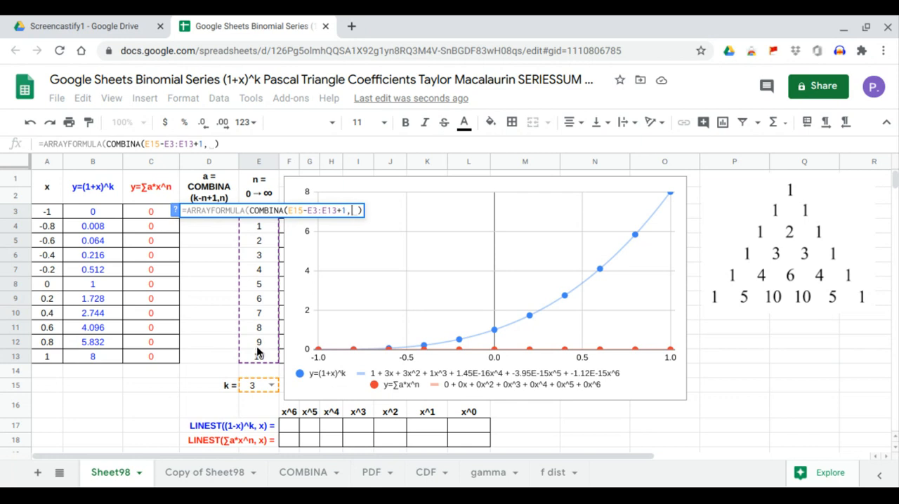
drag(258, 357, 260, 212)
key(Return)
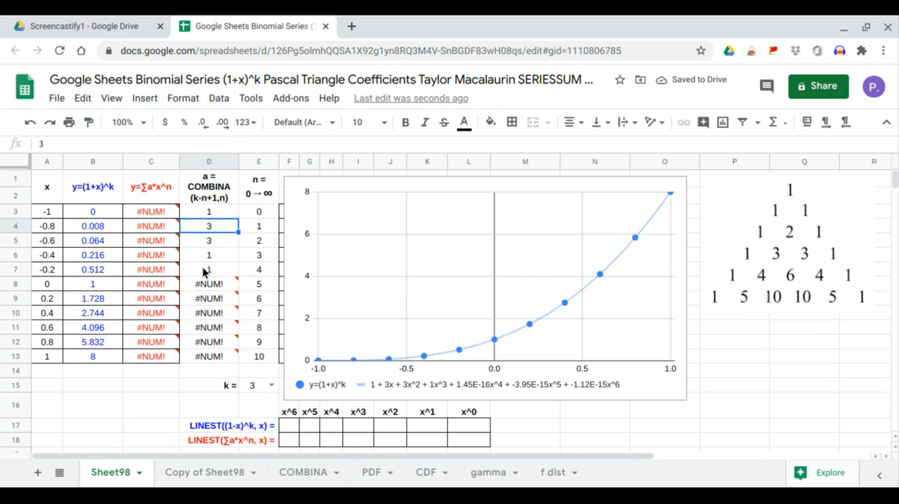
Wrap the COMBINA call in D3 in an IF that returns 0 wherever E3:E13 is greater than E15
drag(209, 269, 207, 355)
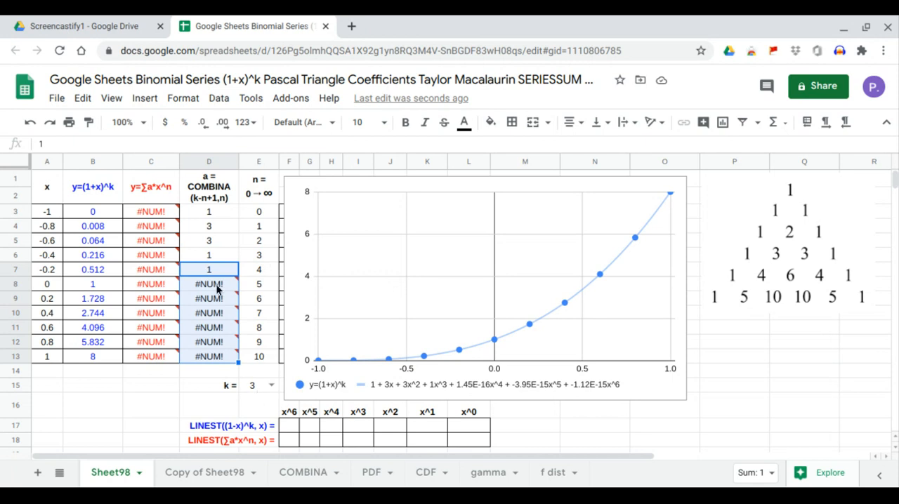
click(213, 214)
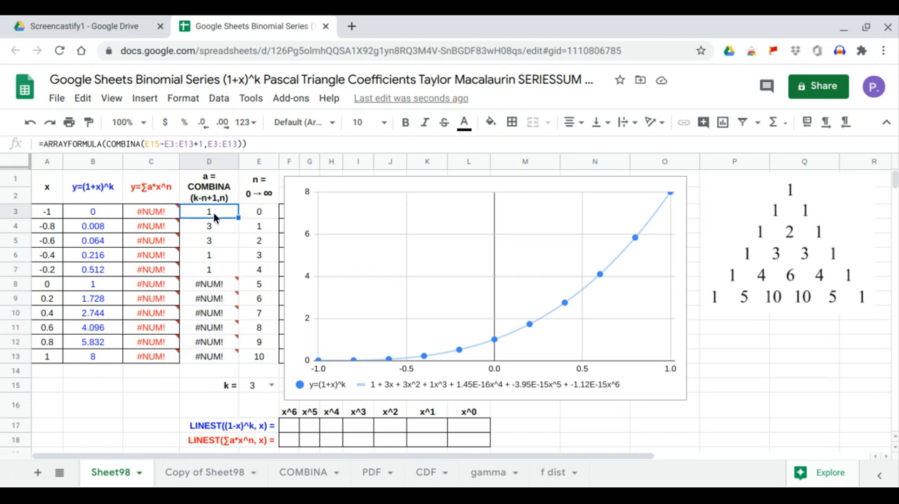
click(106, 145)
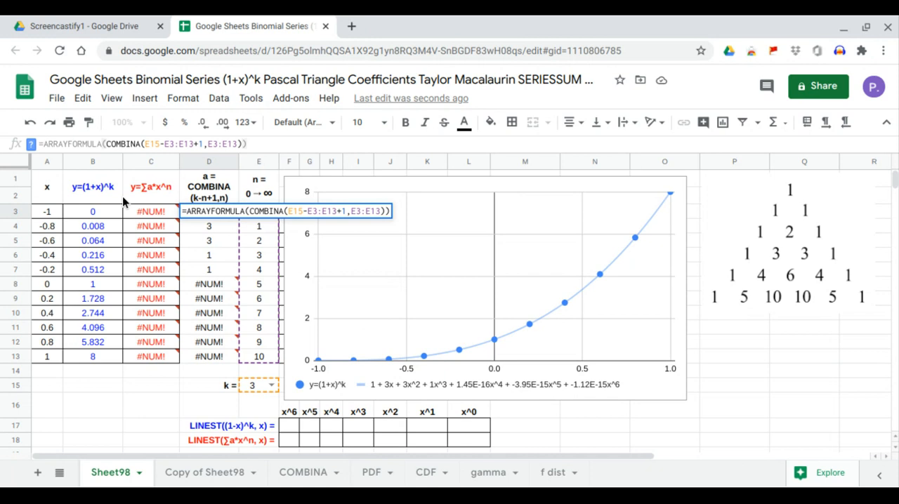
text(IF)
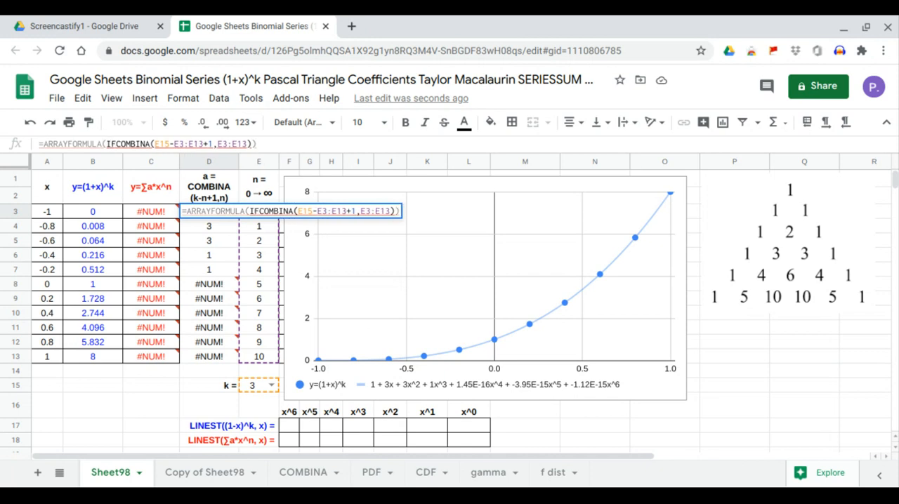
text((,0,)
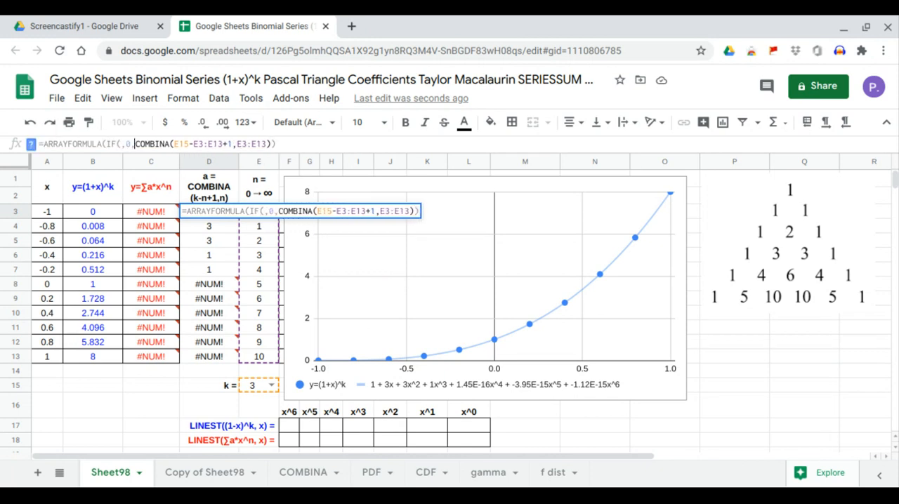
click(125, 144)
click(120, 144)
drag(262, 355, 261, 211)
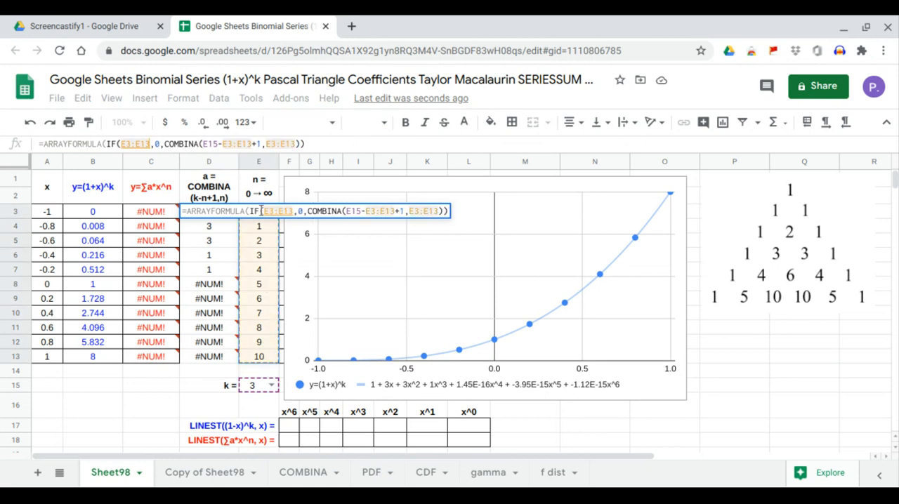
text(>)
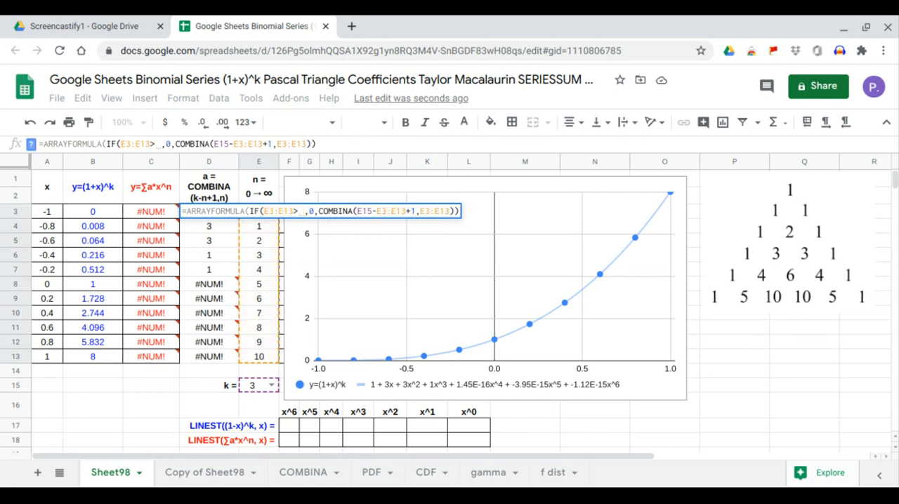
click(260, 386)
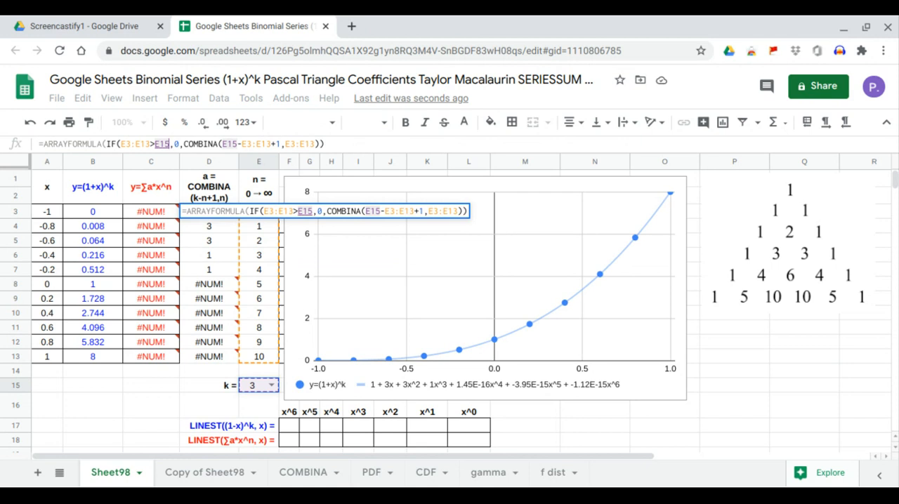
key(Return)
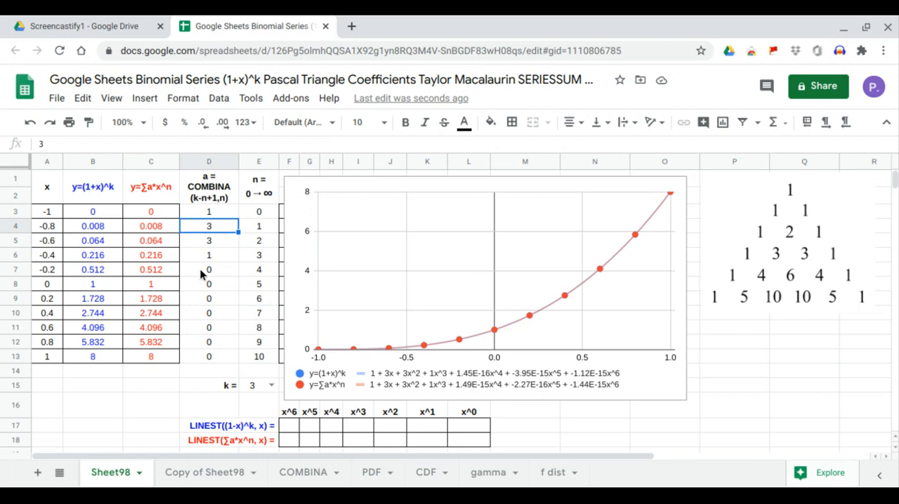
Check the coefficients in D7:D13 and set k in E15 to 4
drag(210, 274, 212, 357)
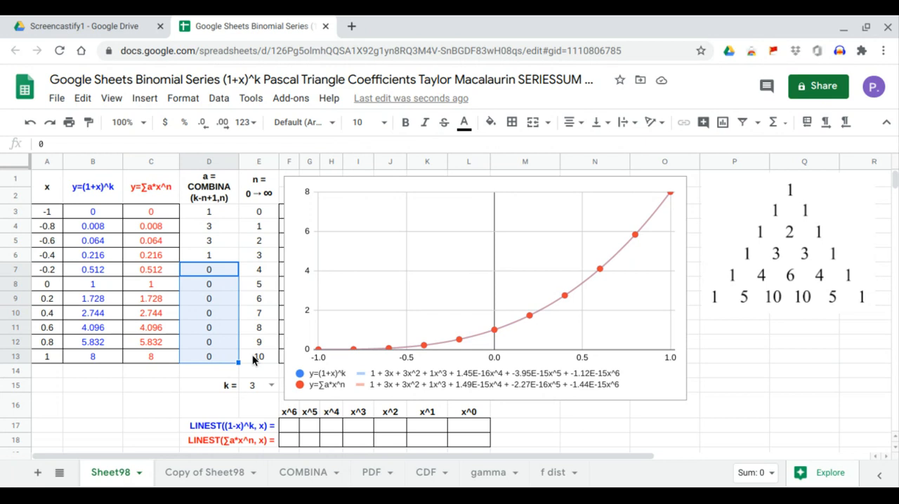
click(271, 385)
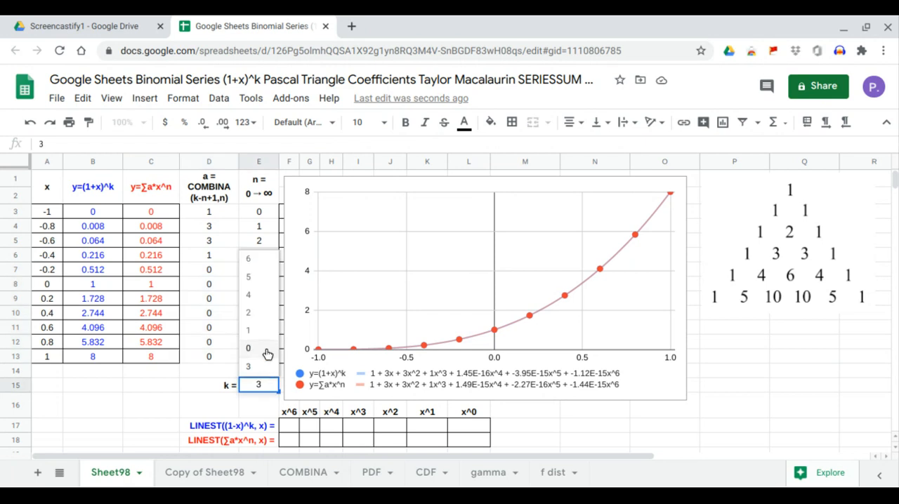
click(265, 299)
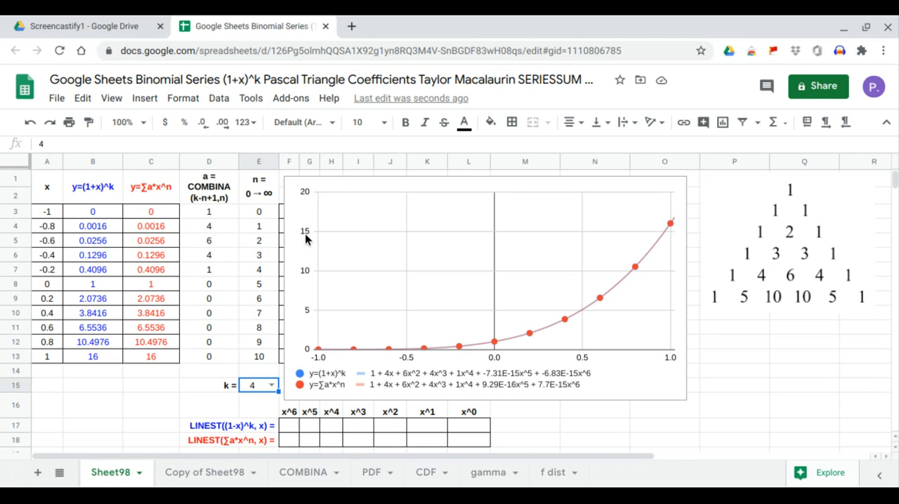
Move the chart clear of columns F to L and enter a TRANSPOSE of the n values E3:E9 in F1
click(354, 259)
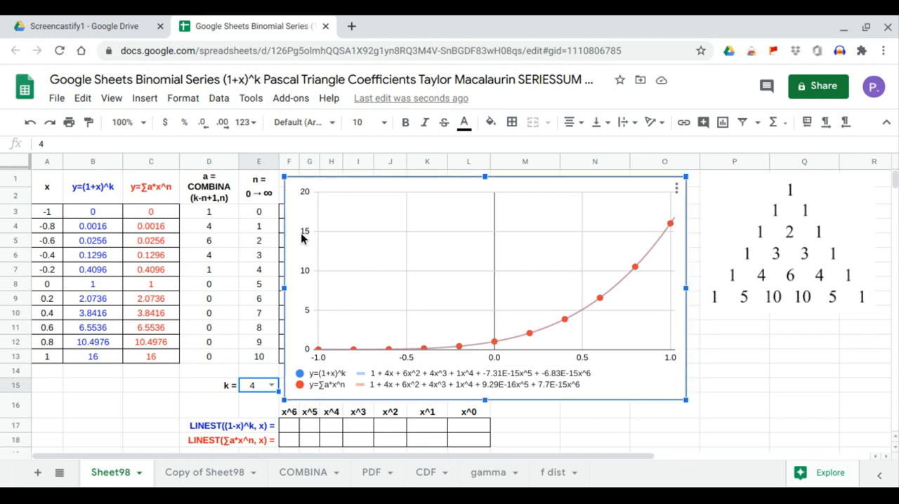
drag(303, 203, 539, 200)
click(289, 180)
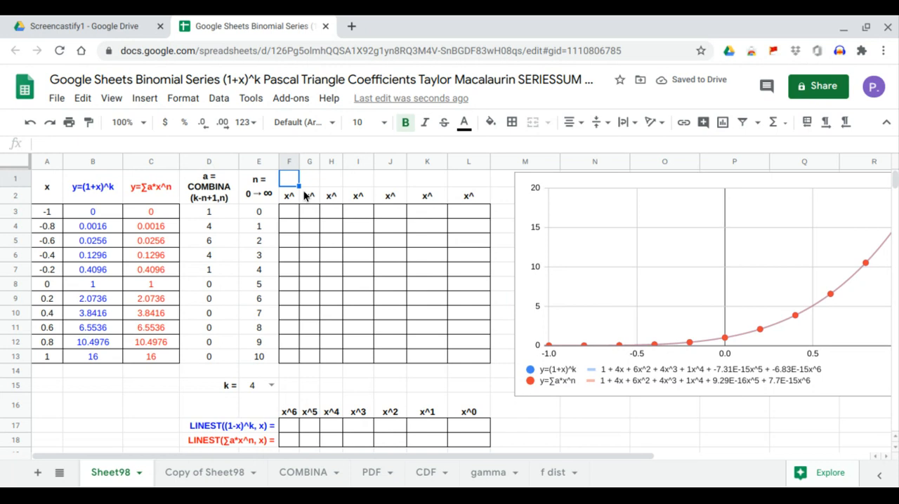
text(=tr)
text(a)
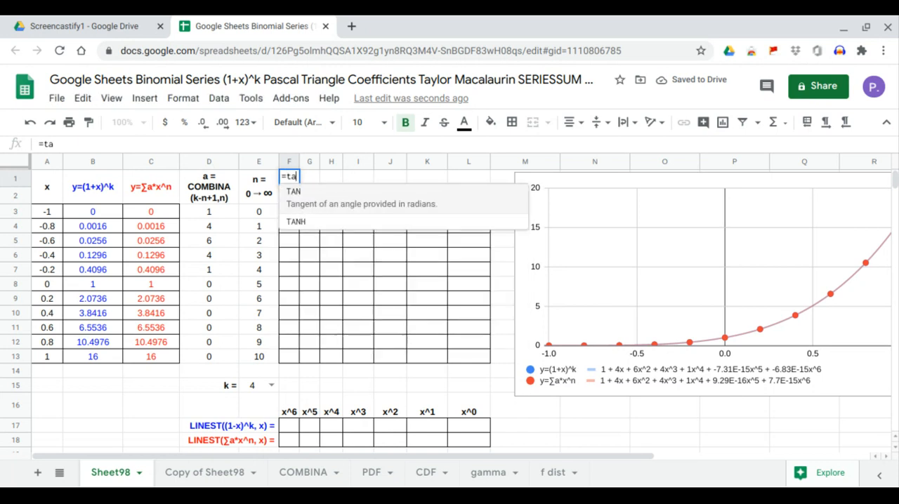
key(BackSpace)
text(ra)
key(Tab)
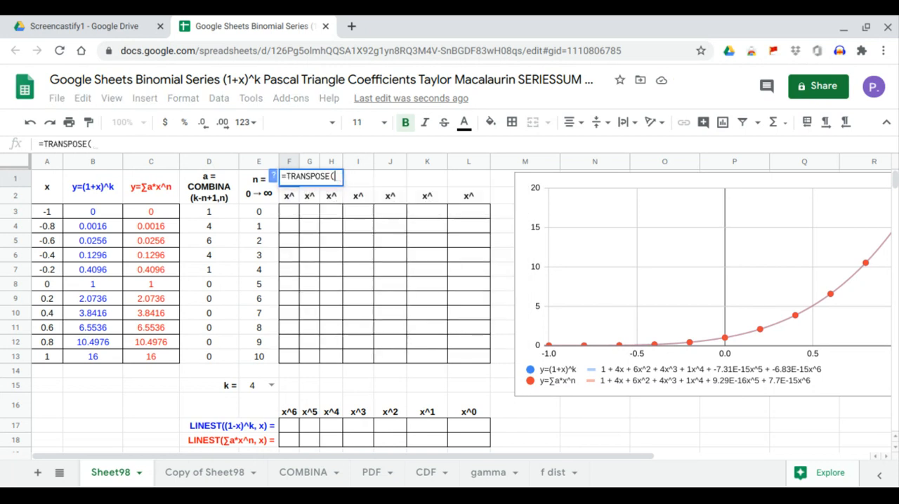
drag(264, 209, 270, 299)
key(Return)
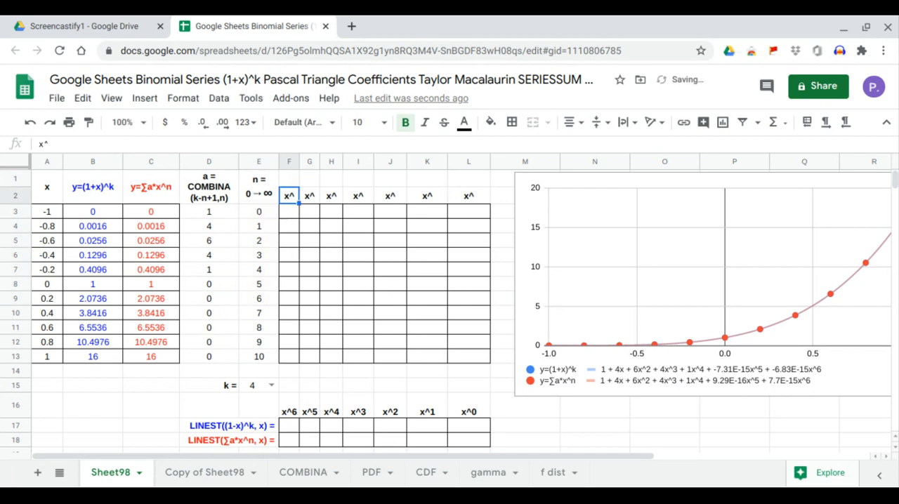
Enter a nested ARRAYFORMULA in F3 that raises the x values A3:A13 to the exponents in F1:L1
click(290, 219)
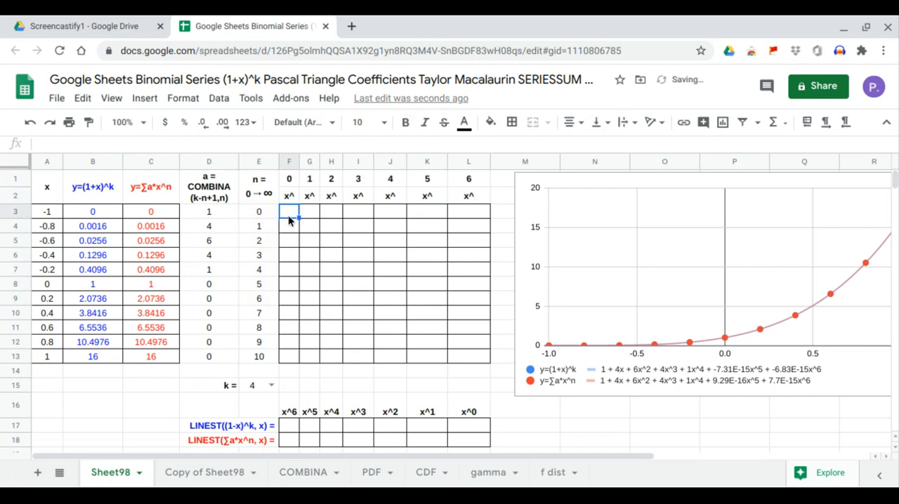
text(=)
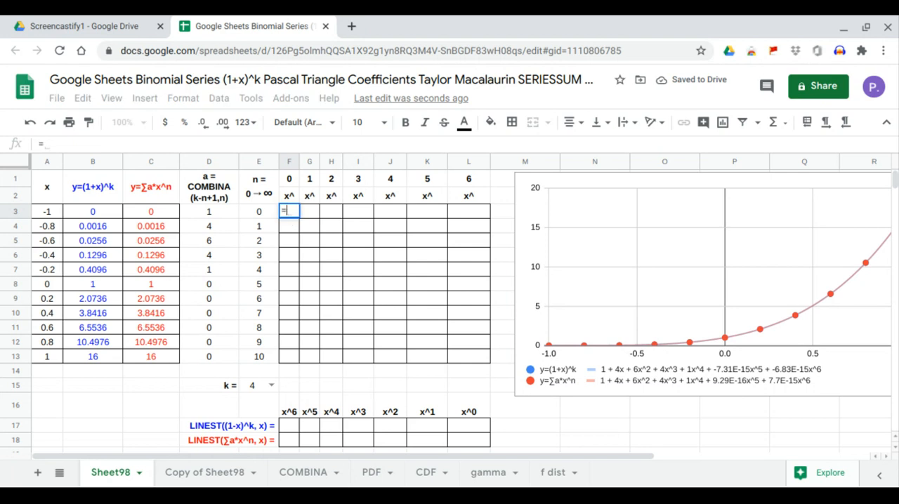
text(ARRAYFORMULA()
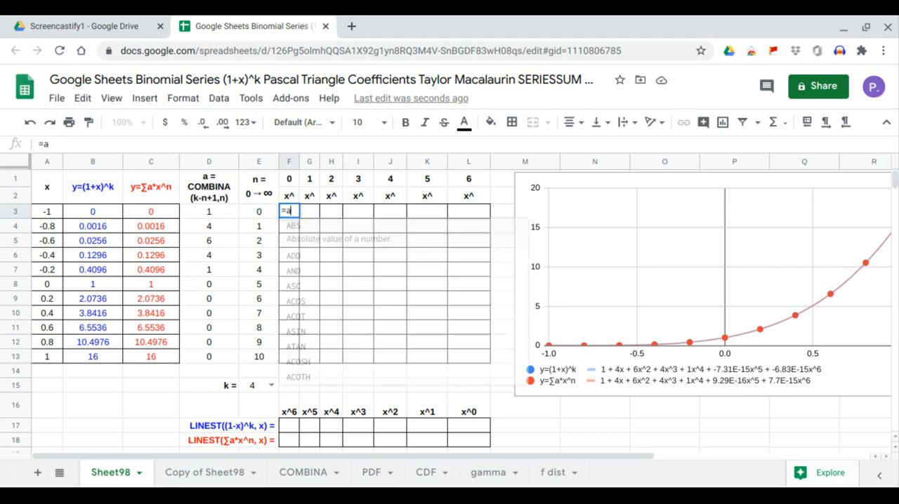
text(ARRAYFORMULA()
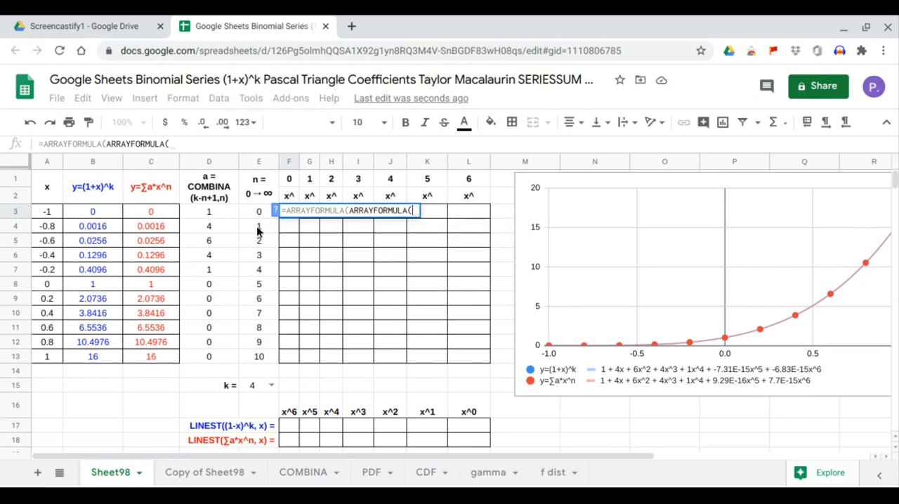
drag(57, 212, 55, 255)
drag(55, 342, 57, 365)
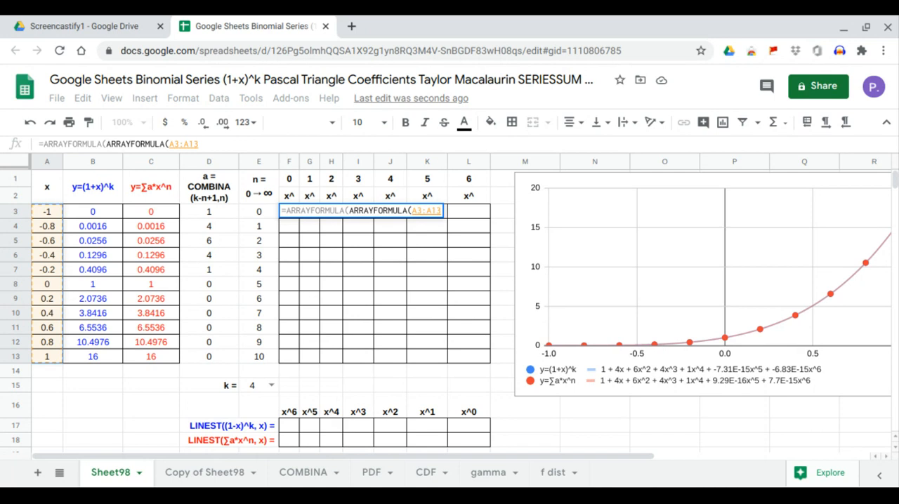
text()^)
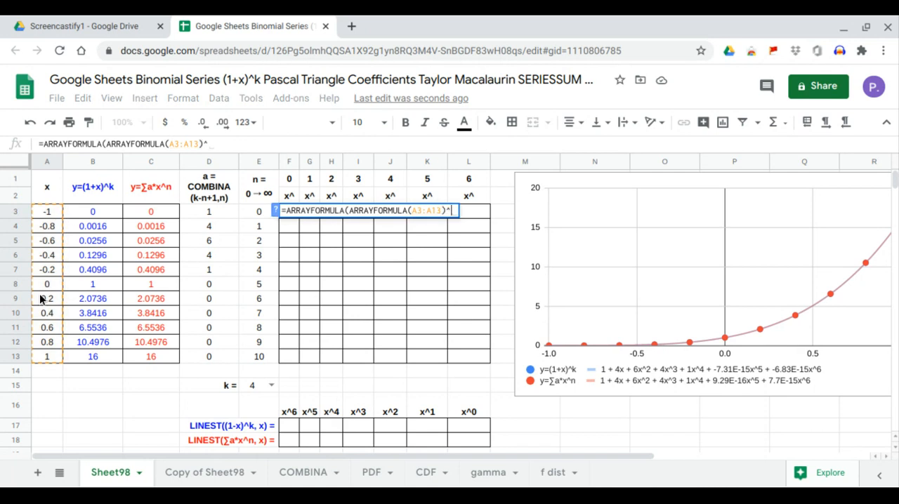
drag(294, 181, 461, 185)
key(Return)
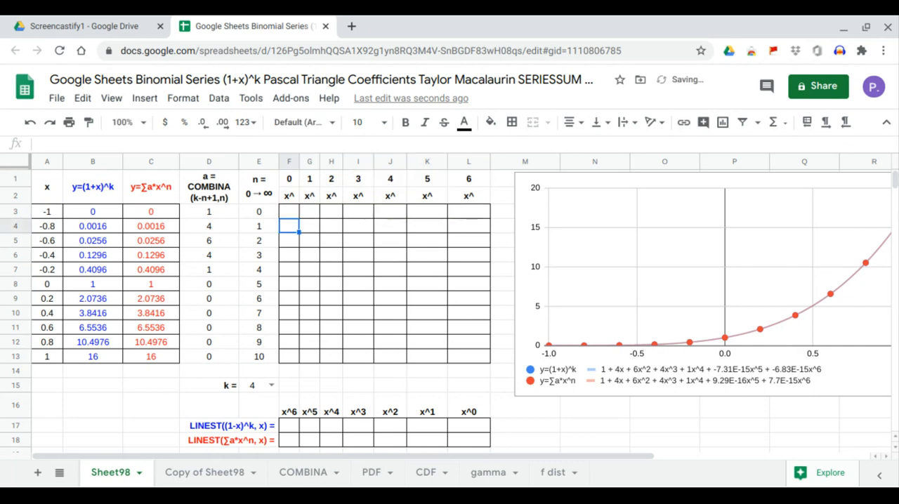
Enter a LINEST formula in F17 with B3:B13 as the y data and G3:L13 as the x powers
click(293, 430)
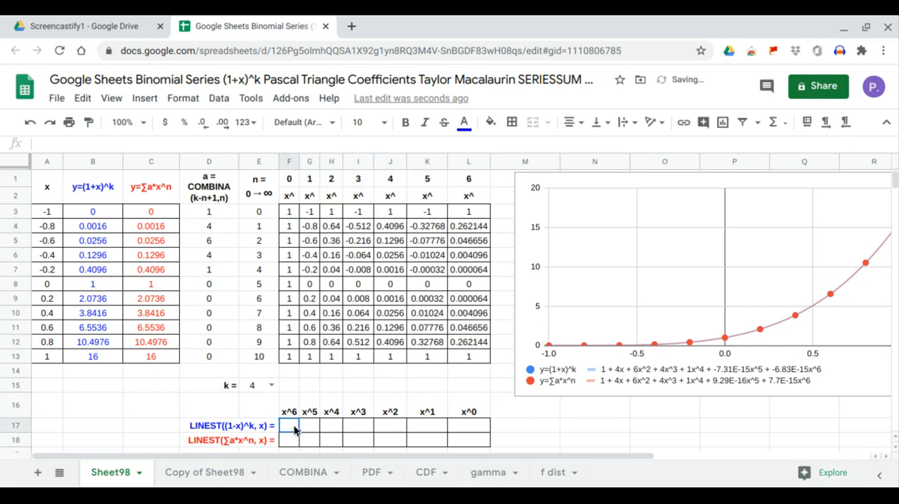
text(=lin)
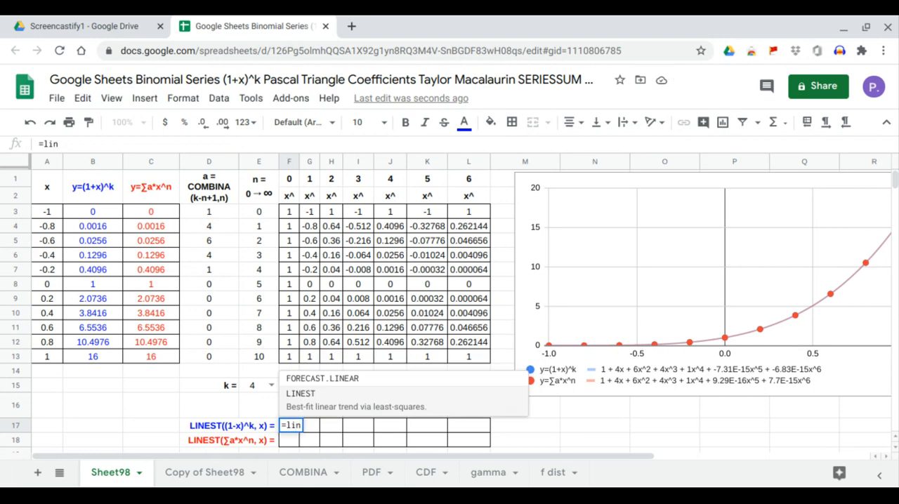
key(Tab)
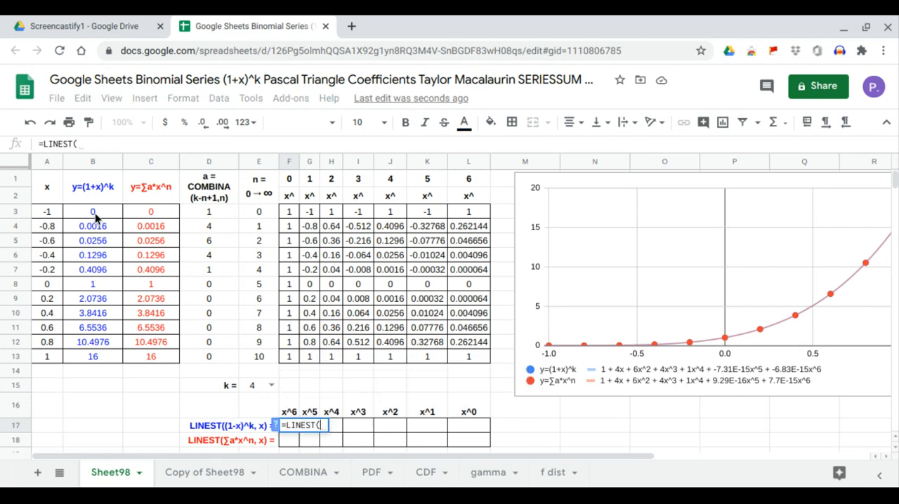
drag(96, 216, 98, 355)
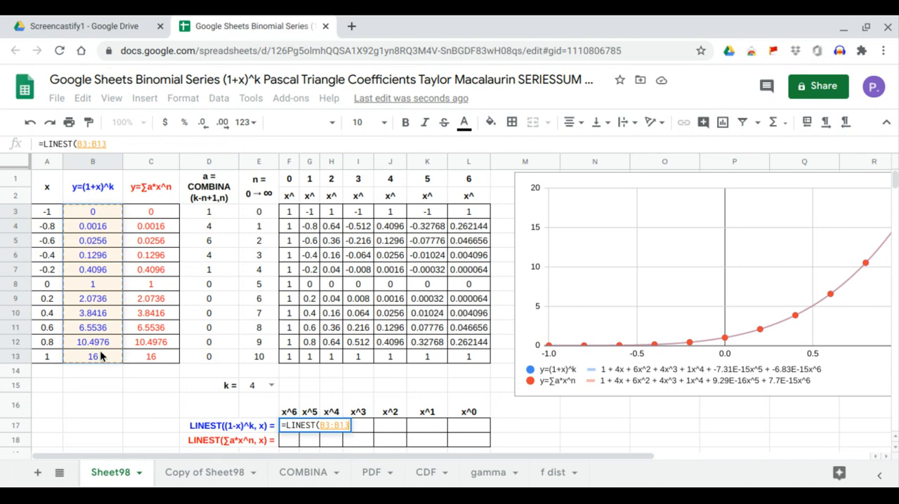
text(,)
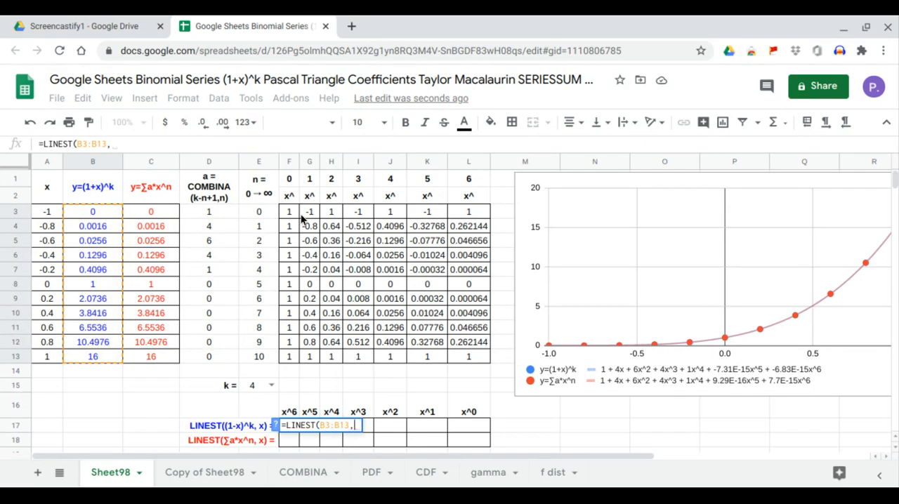
drag(302, 220, 455, 361)
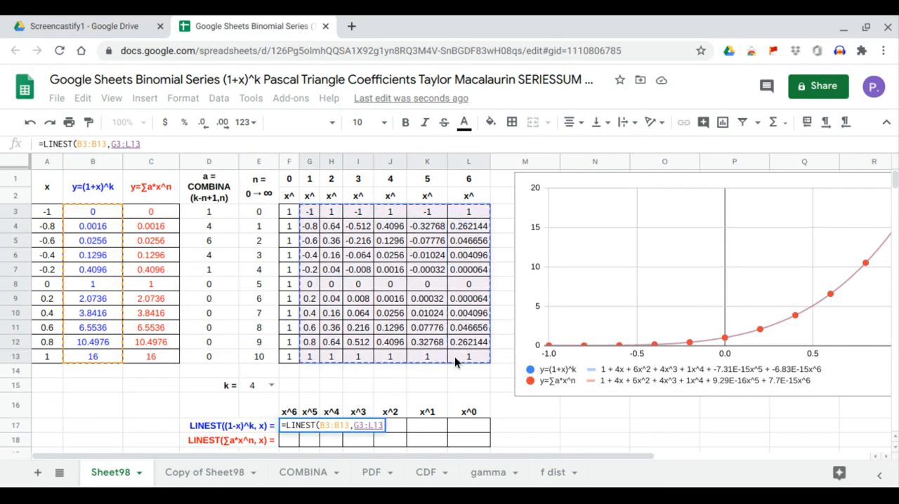
text())
key(Return)
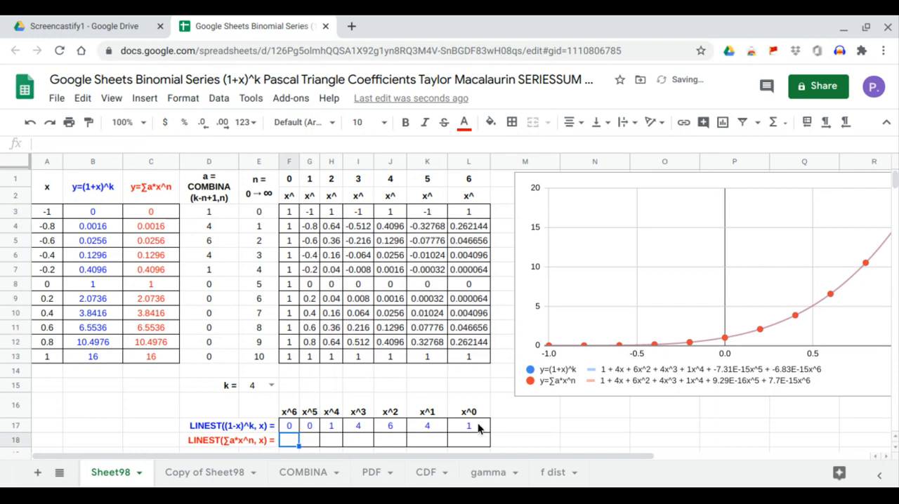
Compare the LINEST coefficients in F17:L17 with the COMBINA coefficients in D3:D7
click(478, 428)
drag(456, 429, 289, 427)
drag(225, 212, 217, 281)
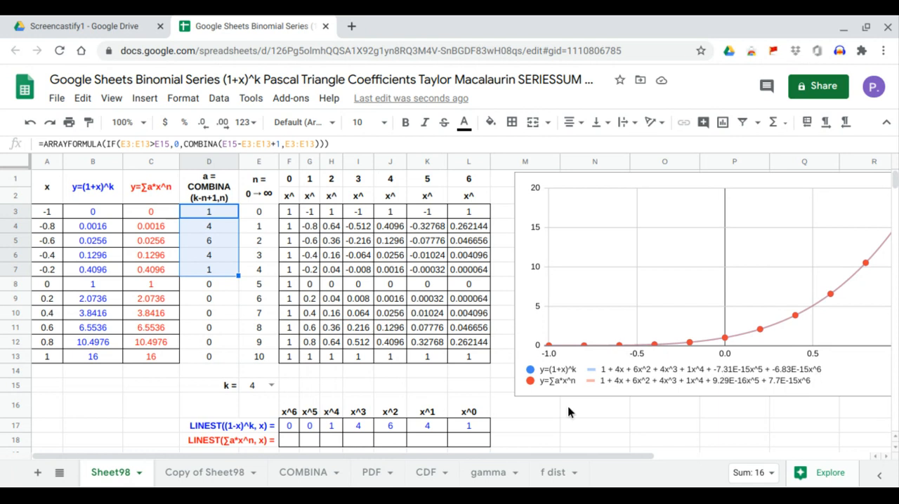
Enter a LINEST formula in F18 with C3:C13 as the y data and G3:L13 as the x powers
click(290, 443)
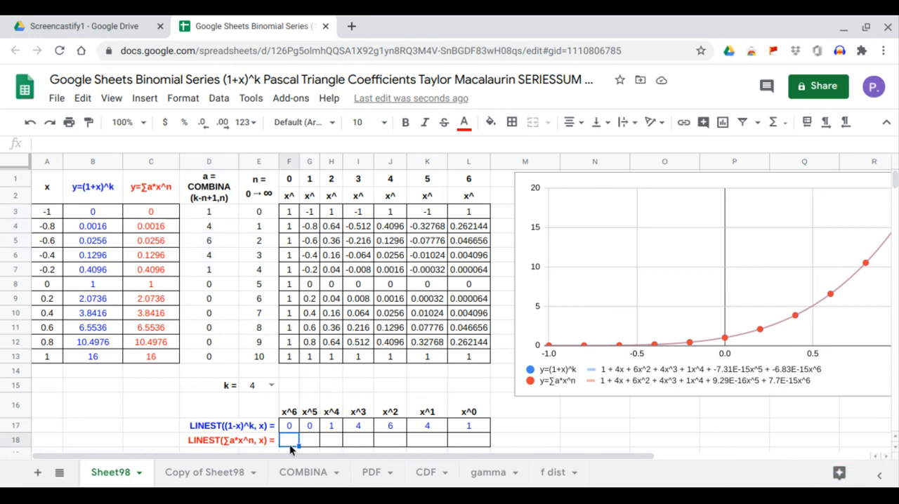
text(=)
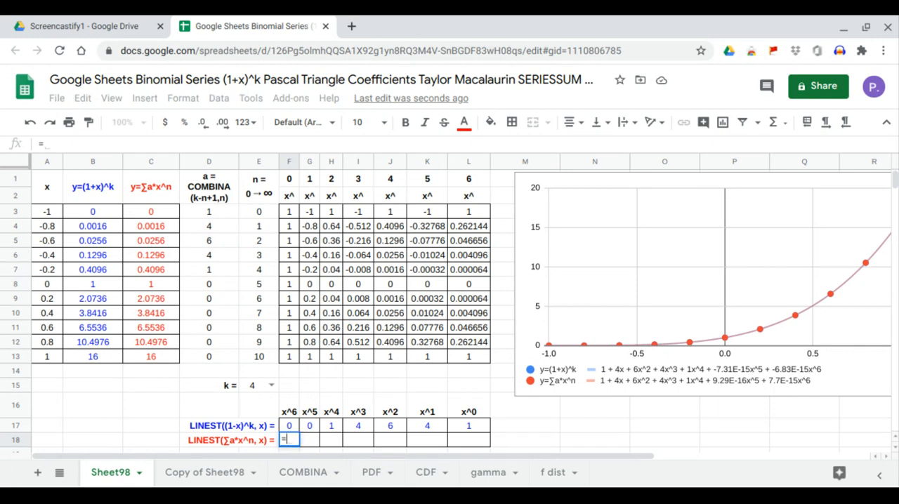
text(LINEST()
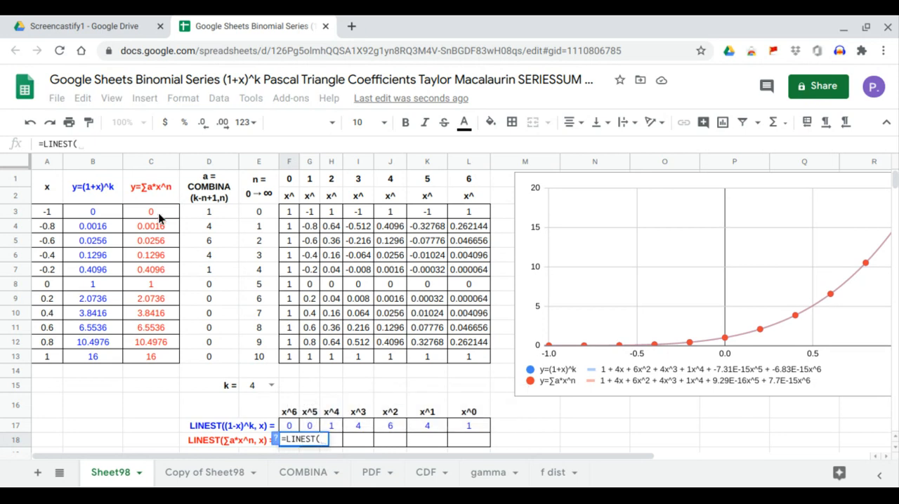
drag(160, 218, 159, 353)
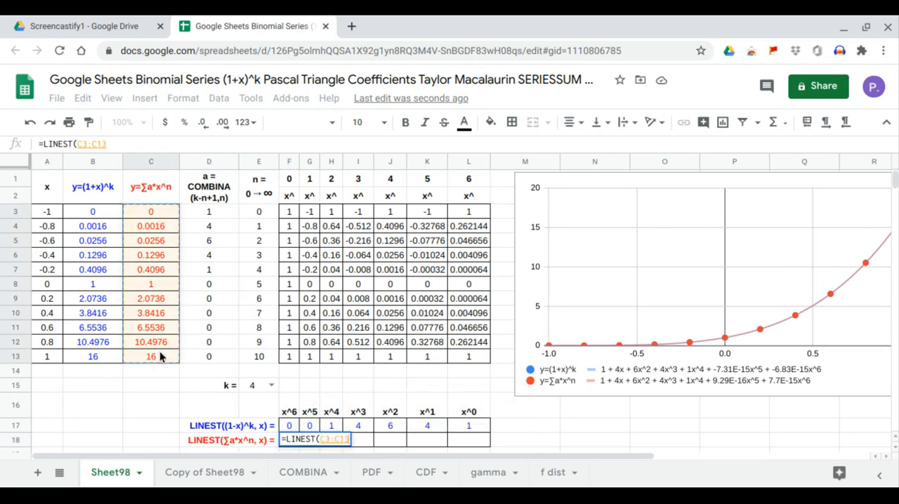
text(,)
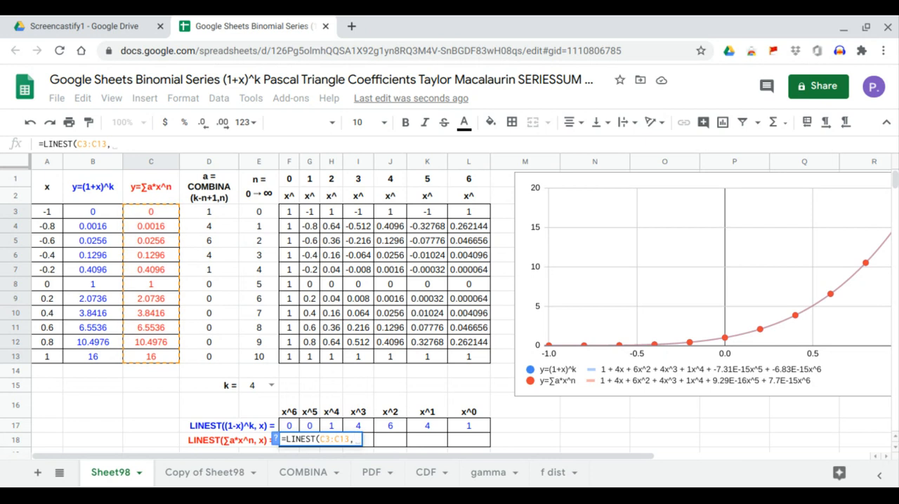
drag(308, 211, 464, 360)
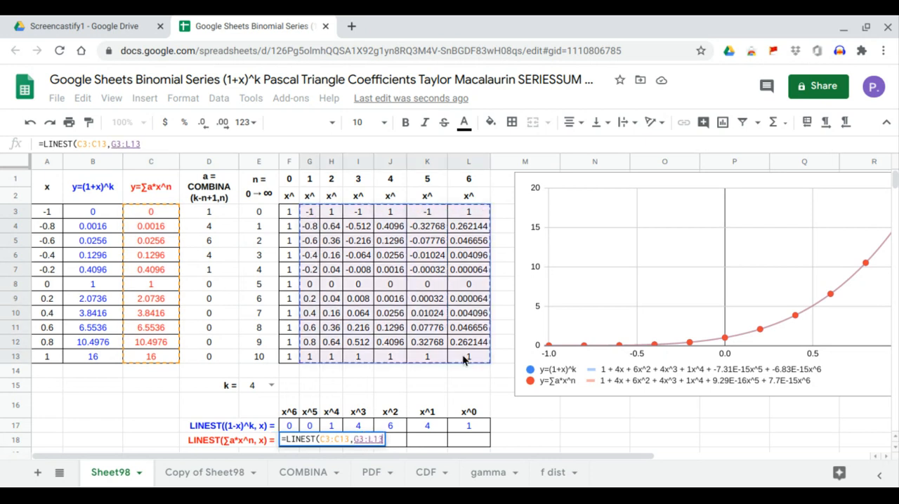
key(Return)
scroll(429, 362, up, 1)
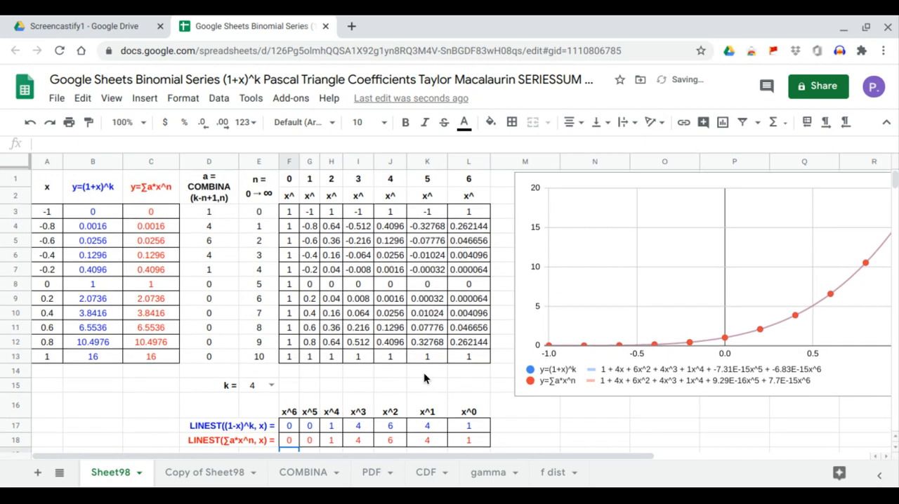
Compare both LINEST rows in H17:L18 with the COMBINA coefficients in D3:D7
click(469, 426)
drag(472, 441, 339, 443)
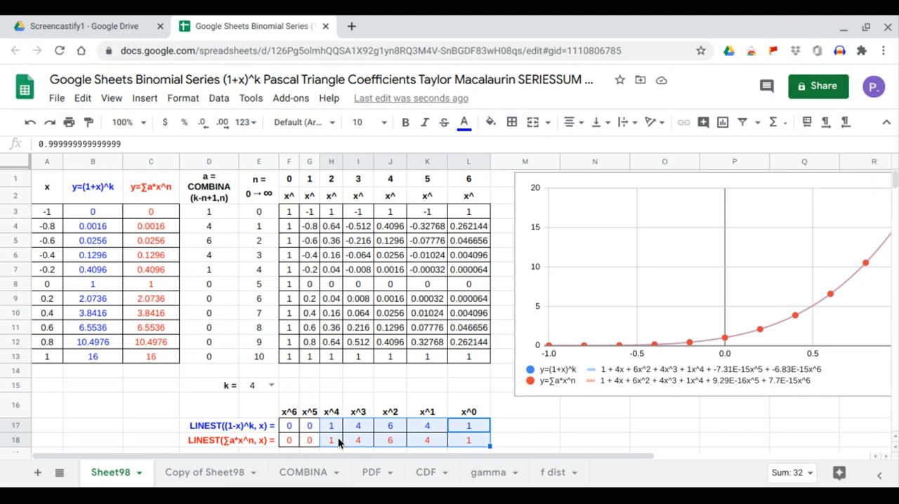
drag(210, 217, 217, 268)
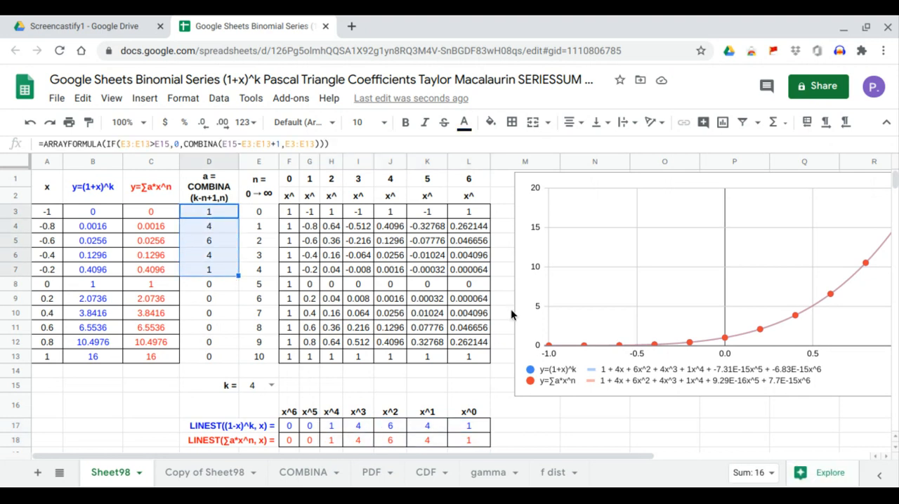
Move the chart over columns F to O to uncover the Pascal triangle, and check the coefficients with k in E15 set to 0
click(570, 317)
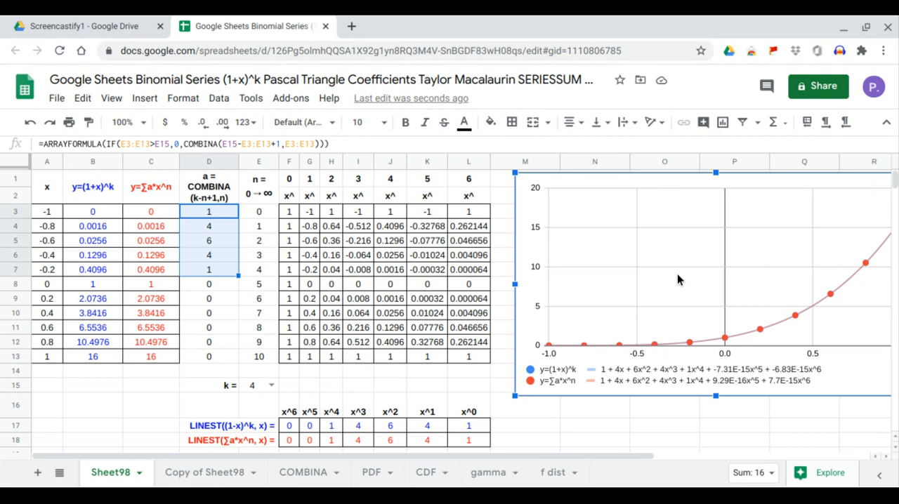
drag(677, 265, 442, 264)
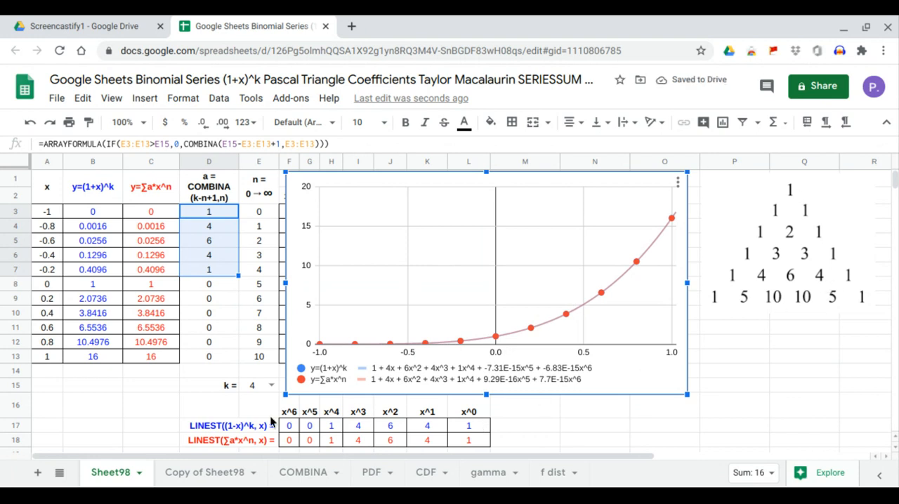
click(271, 386)
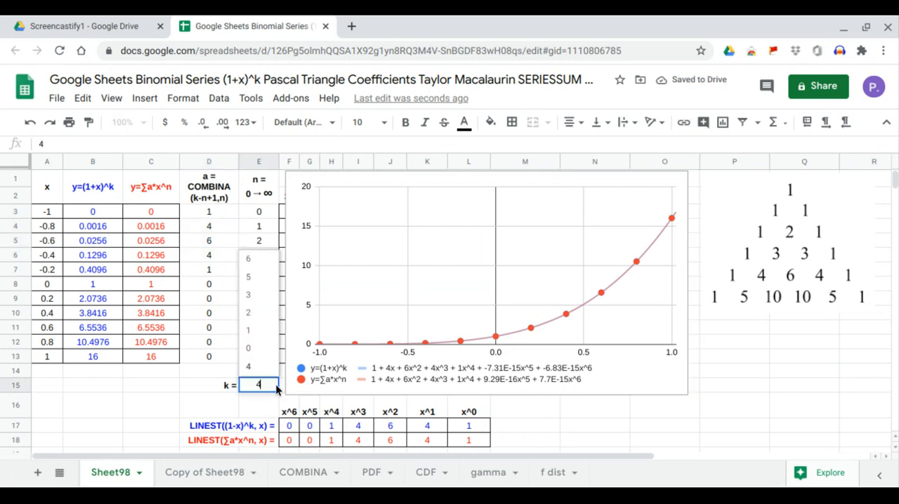
click(267, 350)
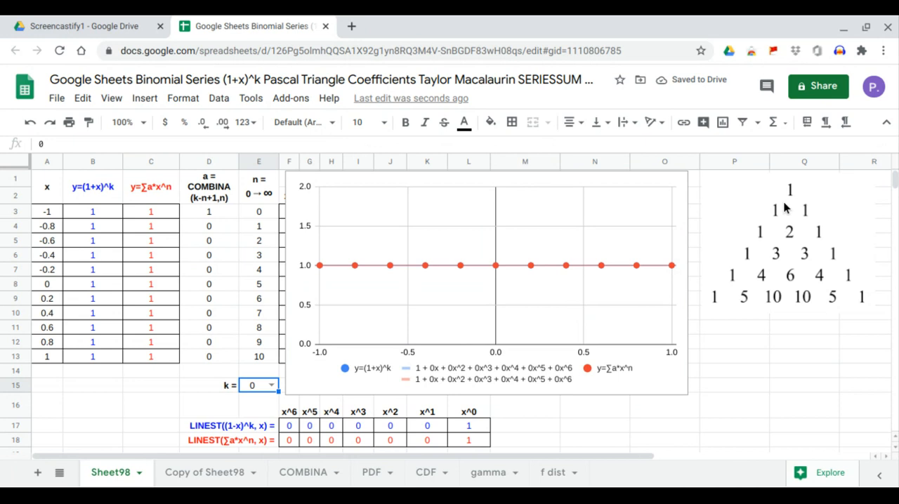
drag(480, 440, 478, 429)
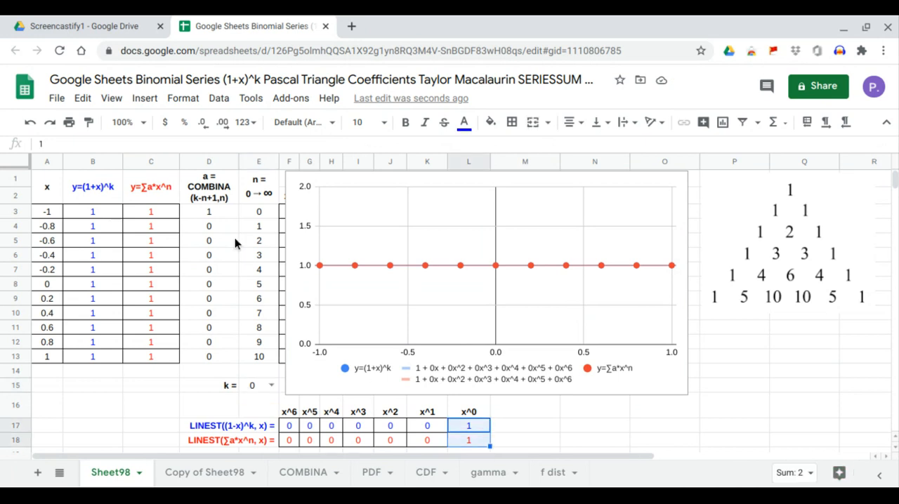
click(223, 215)
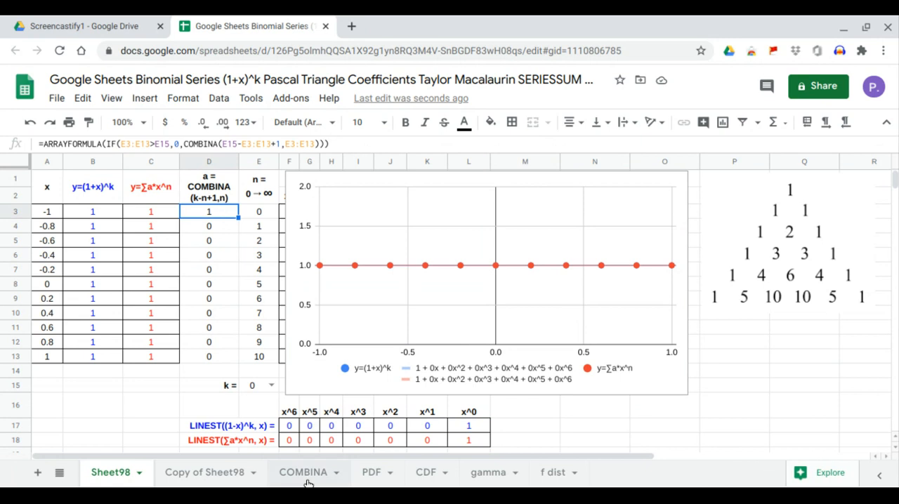
Set k in E15 to 1 and compare the LINEST coefficients in K17:L18 with the COMBINA values in D3:D4
click(271, 385)
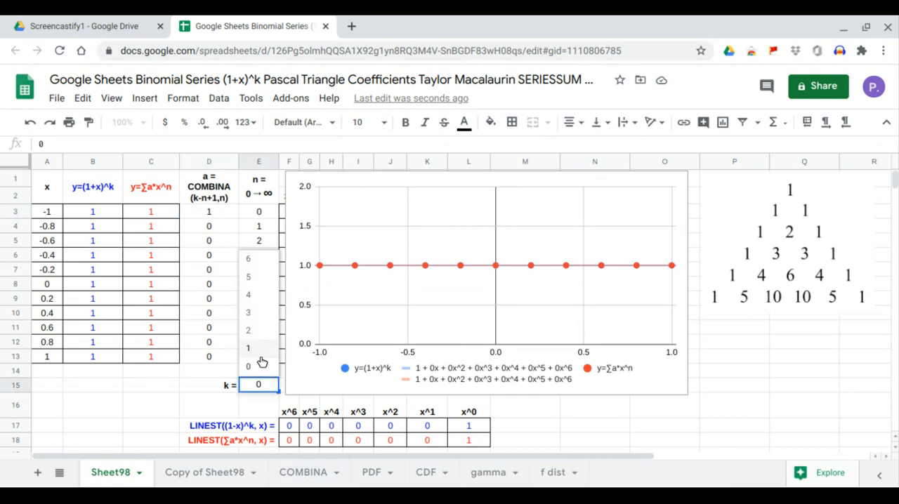
click(259, 352)
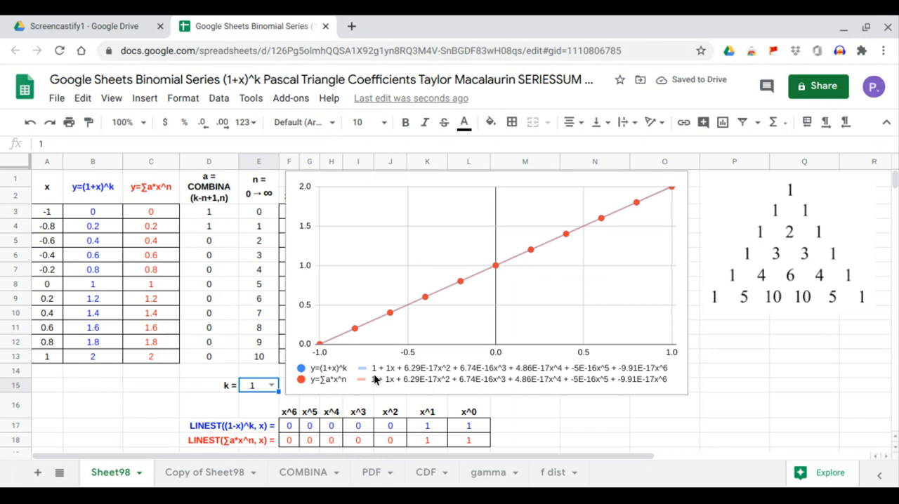
click(475, 425)
drag(476, 424, 431, 450)
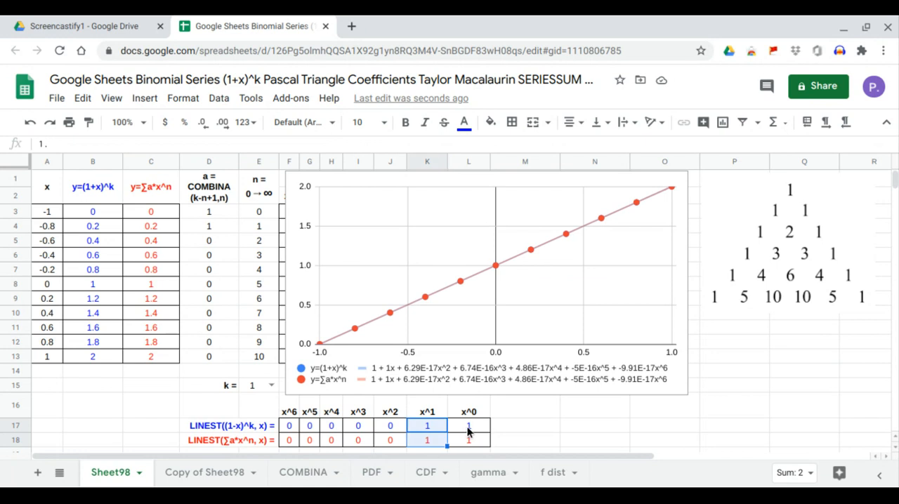
drag(470, 428, 436, 441)
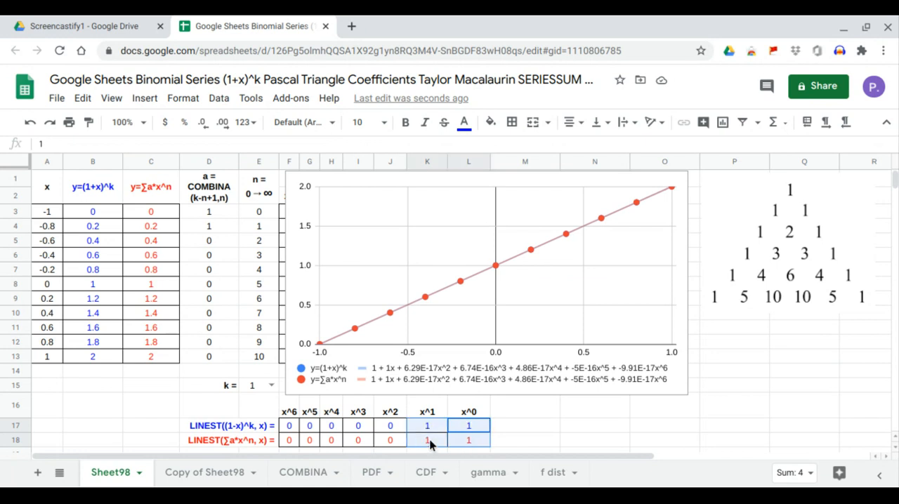
drag(213, 203, 217, 225)
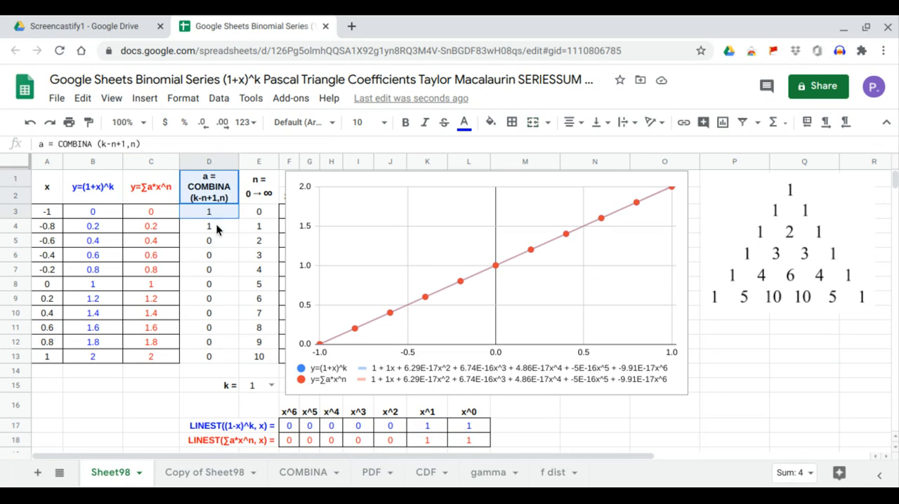
Set k in E15 to 2 and compare the LINEST coefficients in J17:L18 with the COMBINA values in D3:D5
click(271, 387)
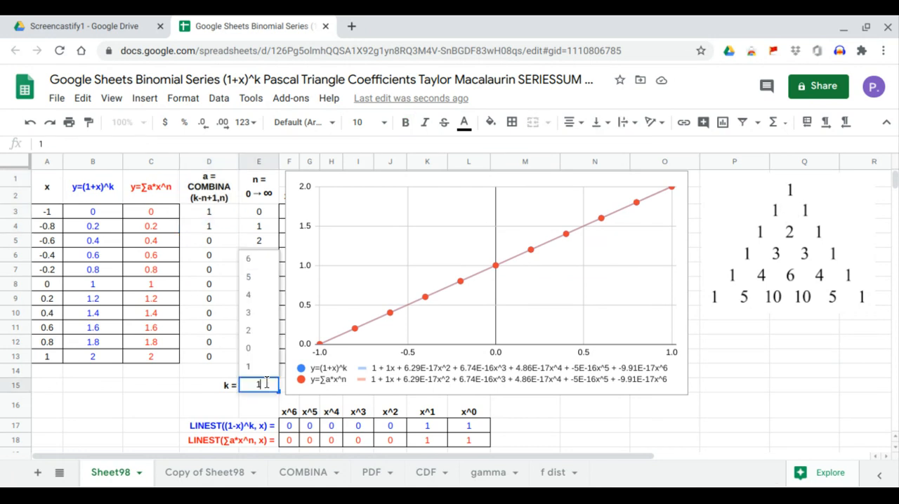
click(248, 331)
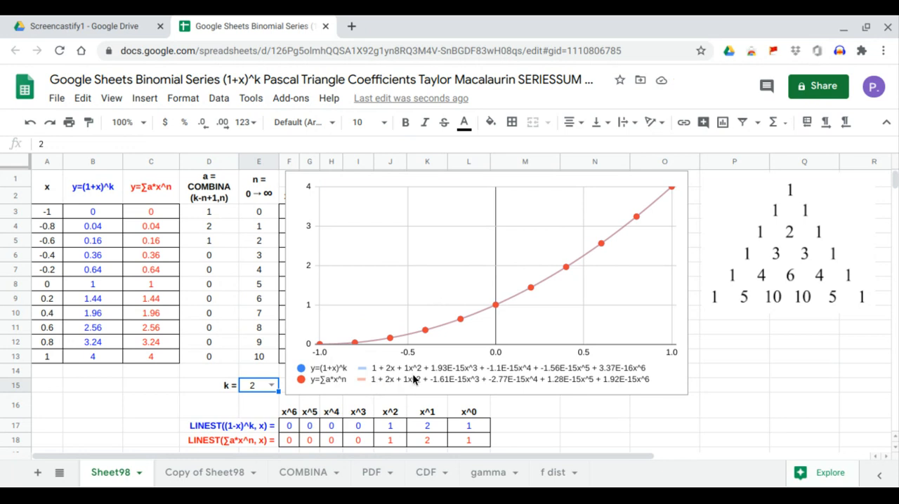
drag(469, 426, 392, 444)
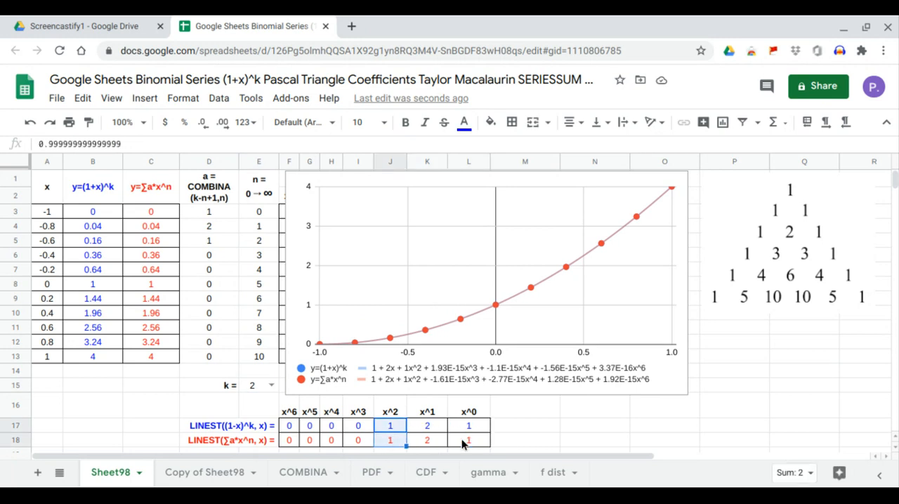
drag(474, 434, 399, 442)
drag(220, 217, 223, 244)
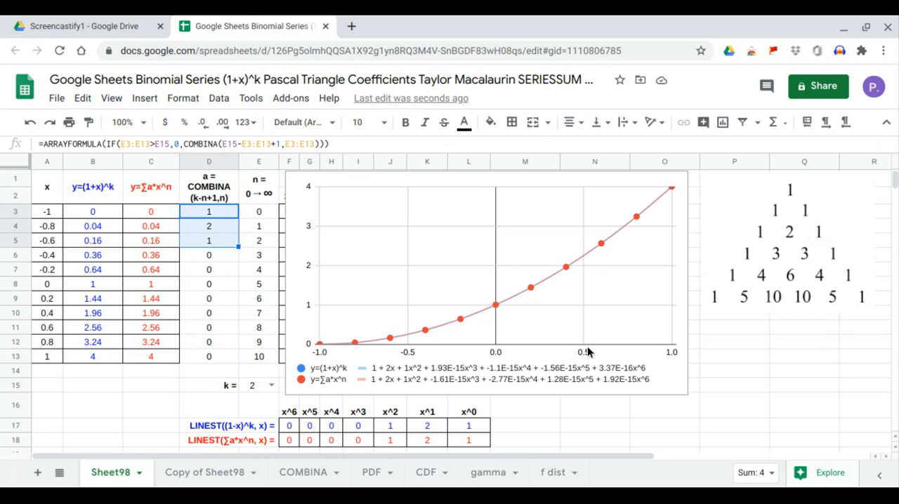
Set k in E15 to 3 and compare the LINEST coefficients in I17:L18 with D3:D6 and the matching Pascal triangle row
click(268, 385)
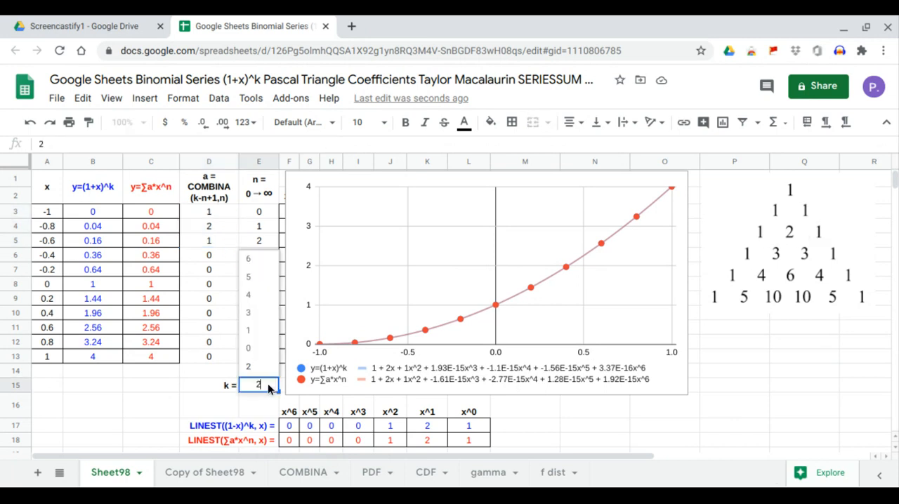
click(258, 314)
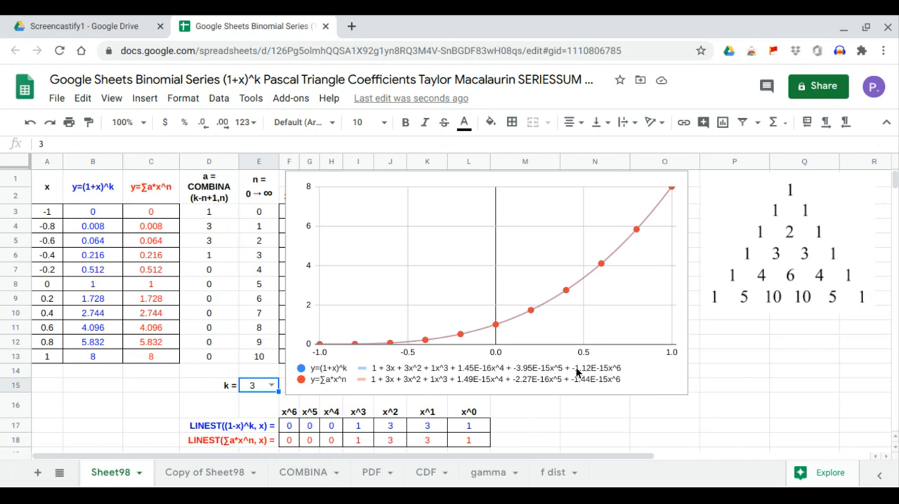
drag(469, 426, 366, 441)
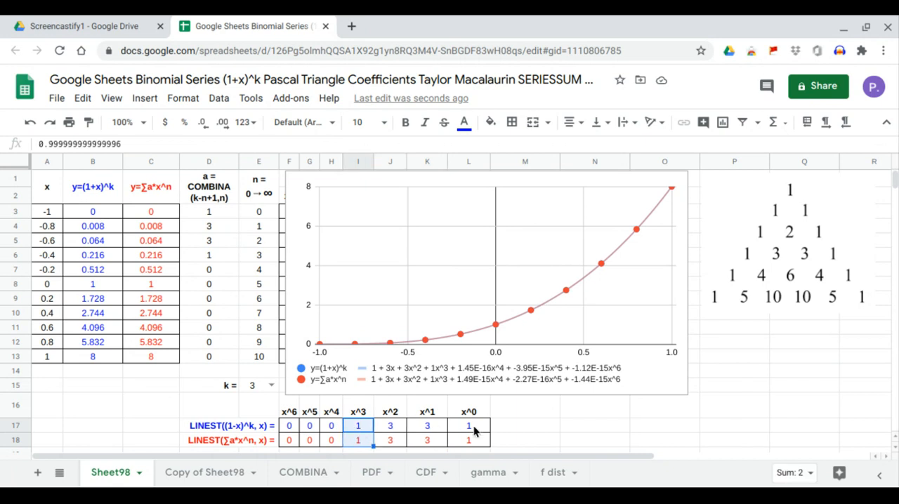
drag(472, 427, 374, 437)
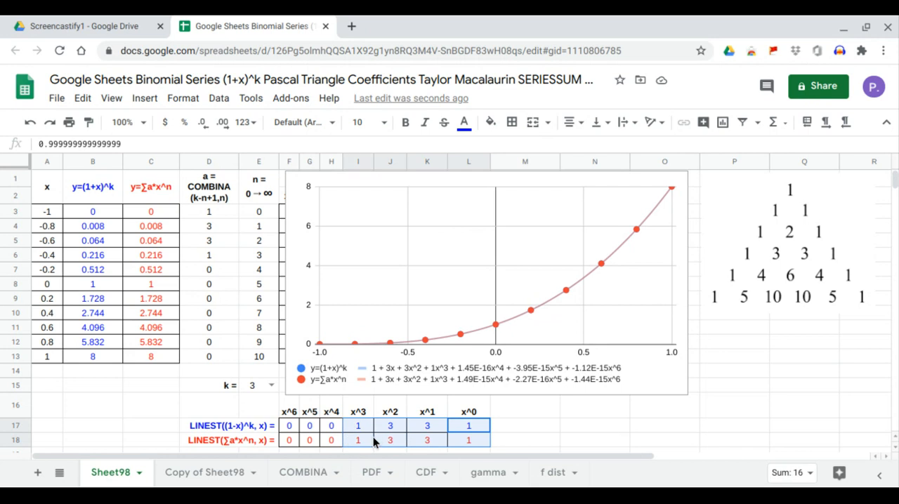
drag(218, 219, 226, 255)
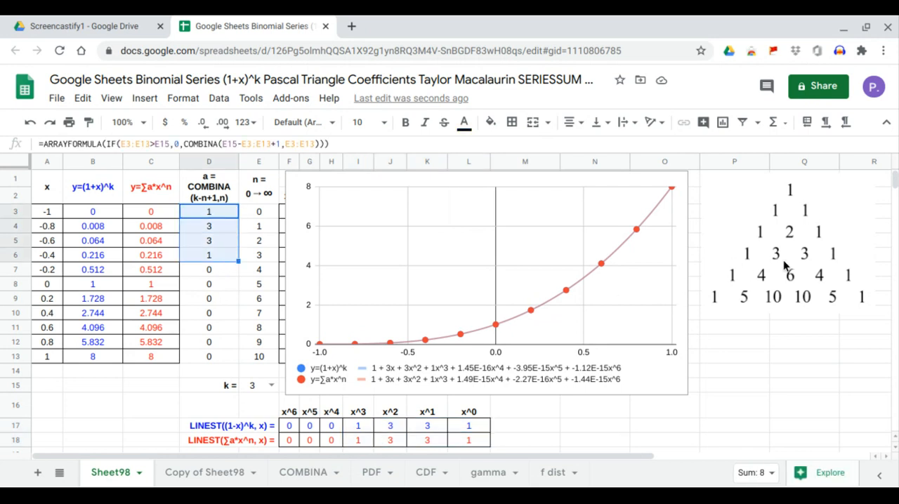
click(763, 262)
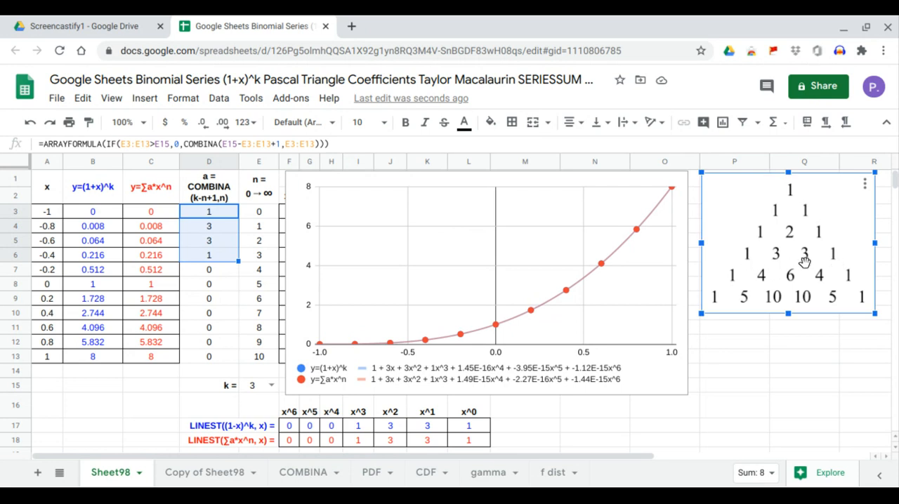
Set k in E15 to 4 and compare the LINEST coefficients in H17:L18 with the COMBINA values in D3:D7
click(271, 385)
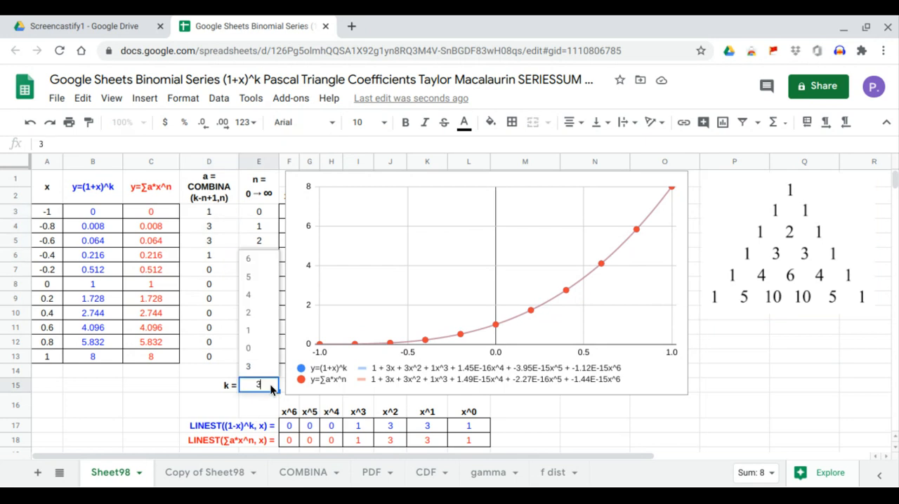
click(258, 296)
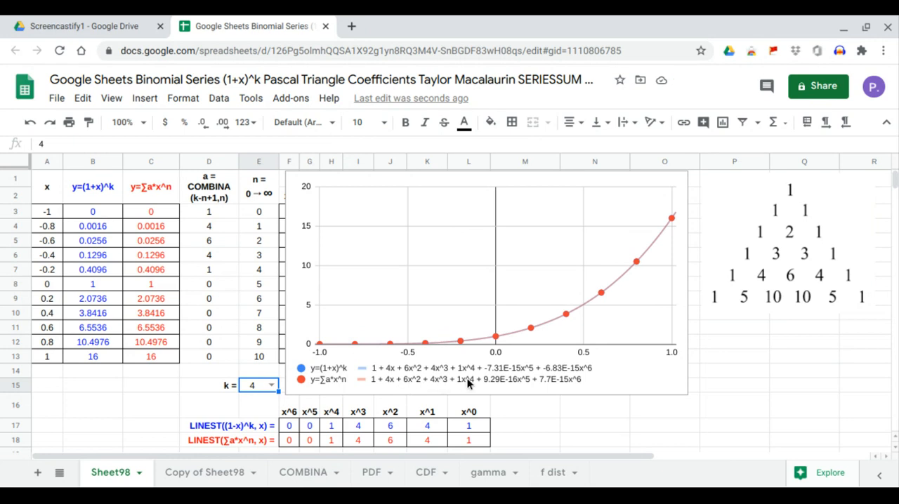
click(468, 426)
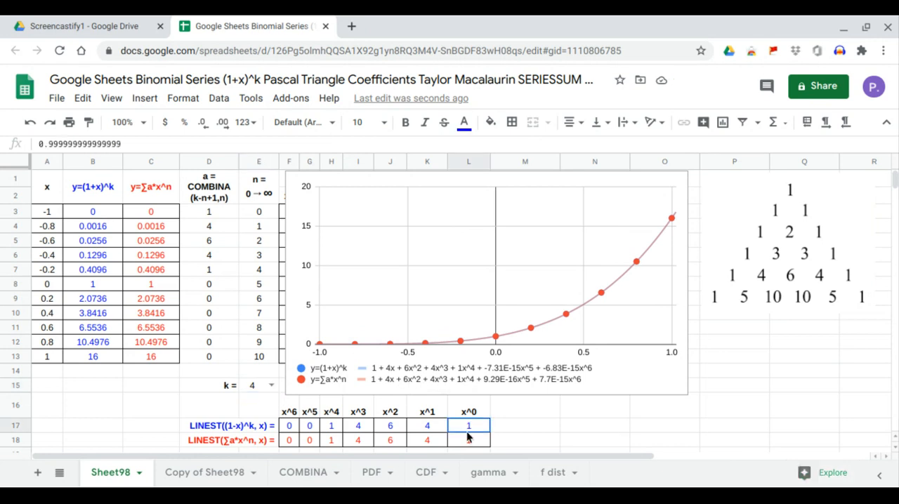
click(425, 427)
drag(395, 426, 336, 441)
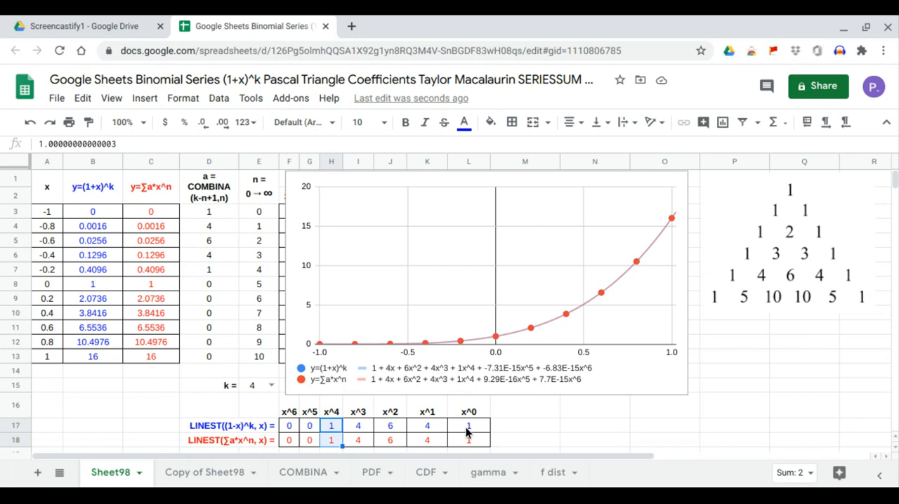
drag(469, 430, 344, 444)
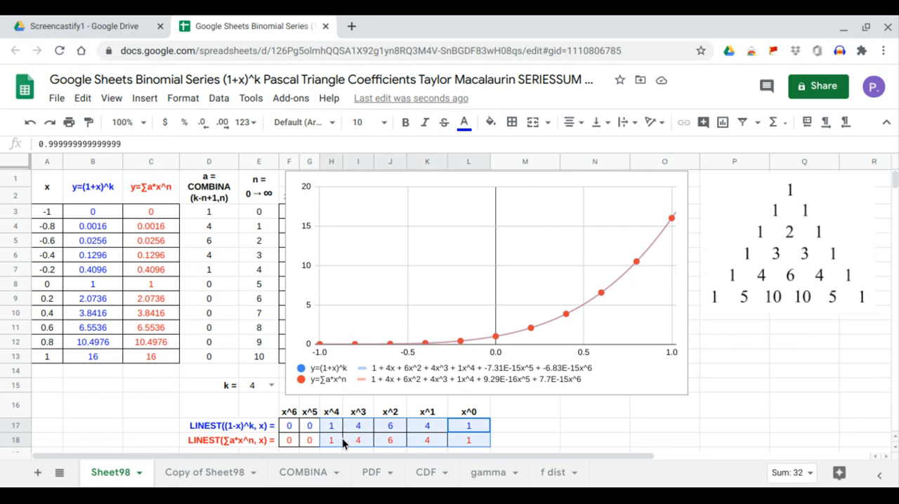
drag(215, 215, 220, 275)
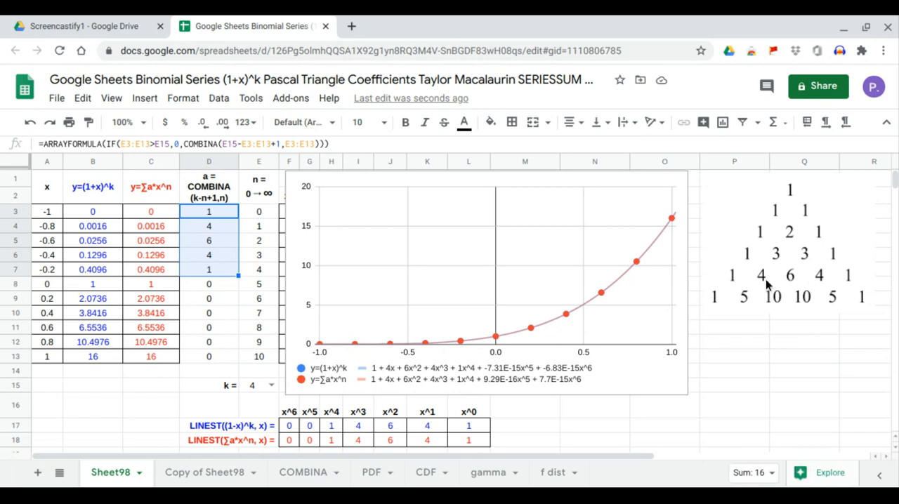
Set k in E15 to 5 and compare the LINEST coefficients in G17:L18 with the COMBINA values in D3:D8
click(272, 386)
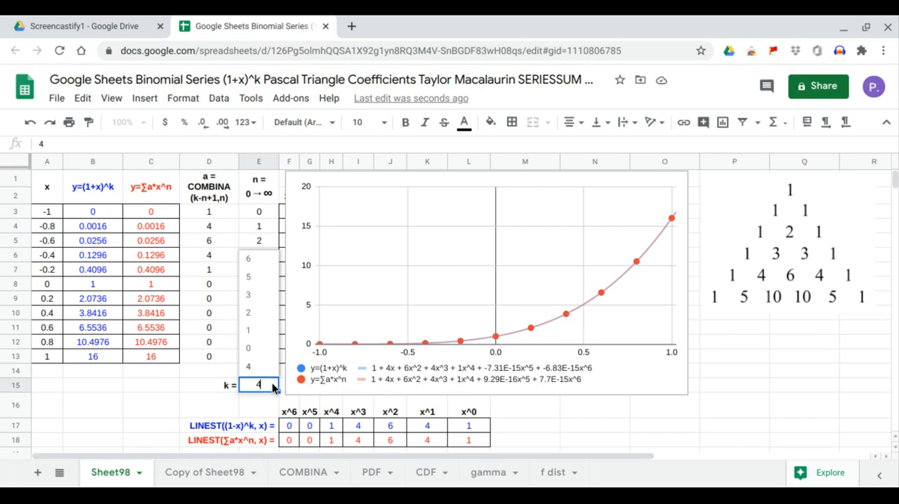
click(262, 280)
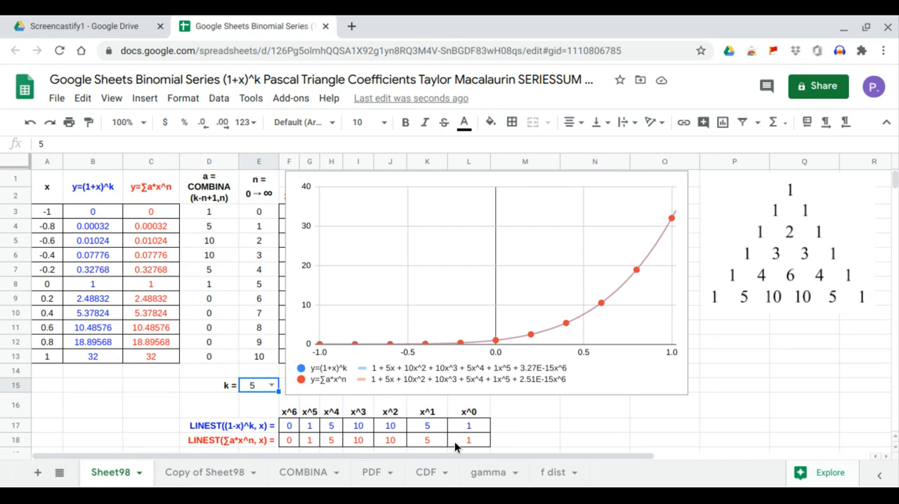
drag(474, 425, 472, 449)
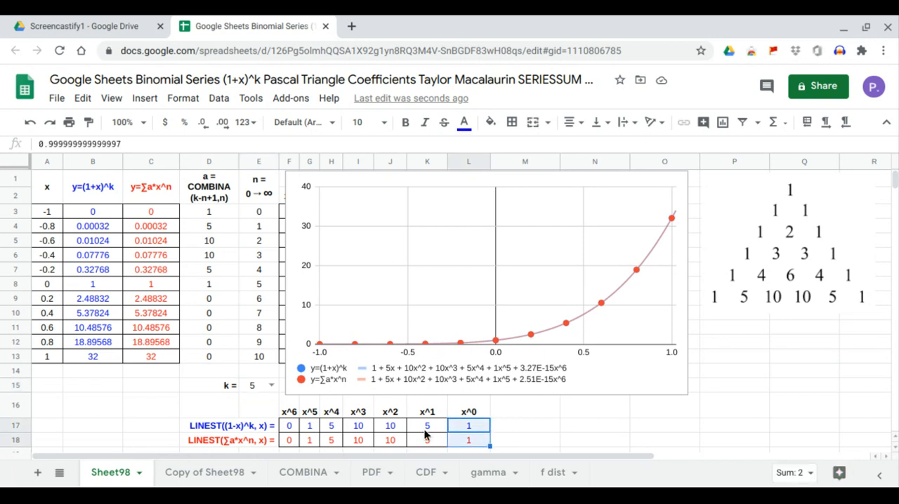
drag(425, 427, 324, 433)
click(333, 430)
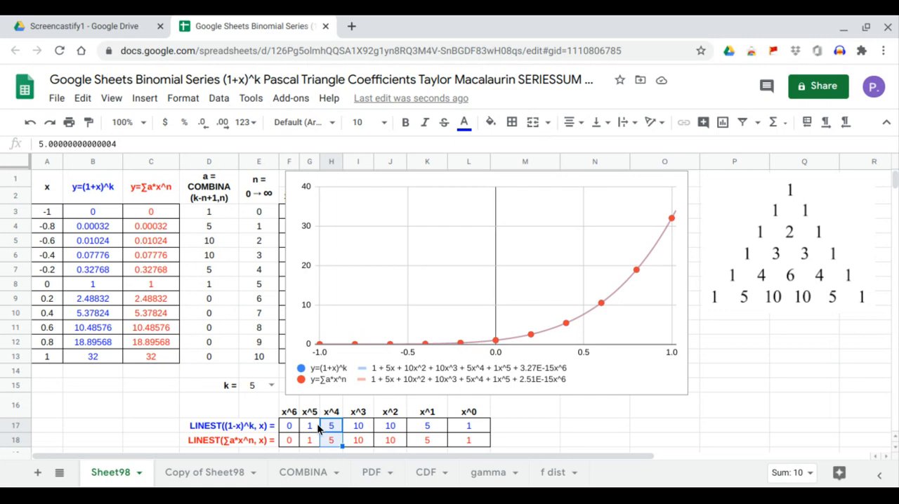
drag(460, 427, 316, 444)
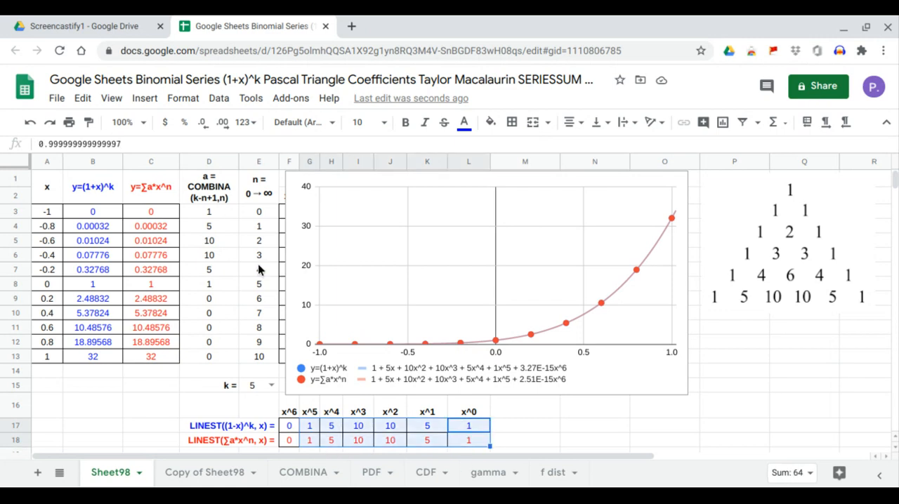
drag(215, 212, 219, 287)
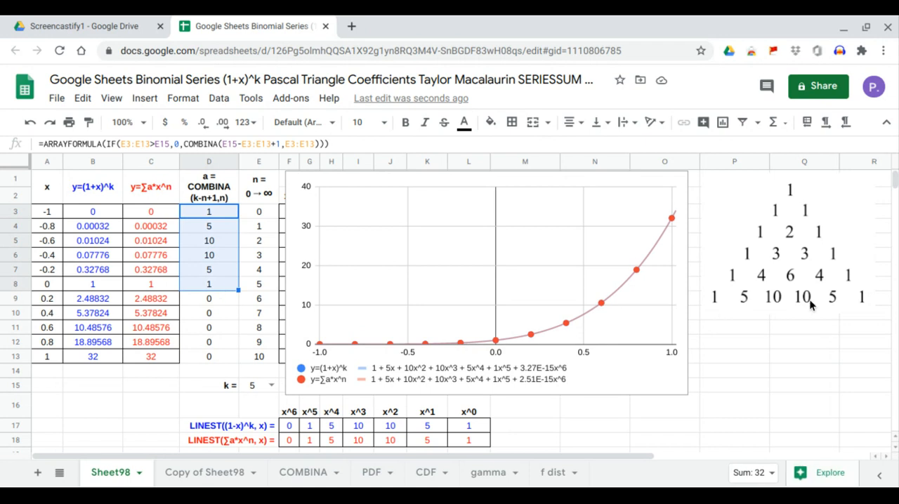
Set k in E15 to 6 and compare the LINEST coefficients in F17:L18 with the COMBINA values in D3:D9
click(271, 386)
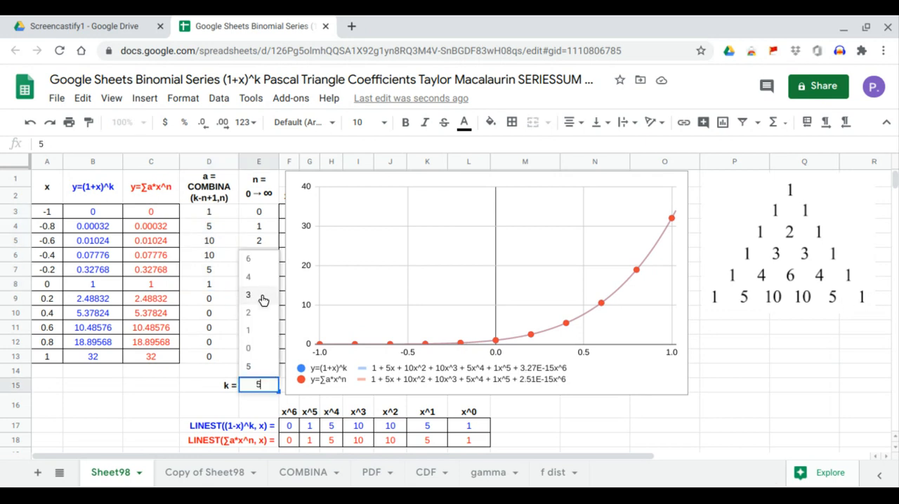
click(263, 265)
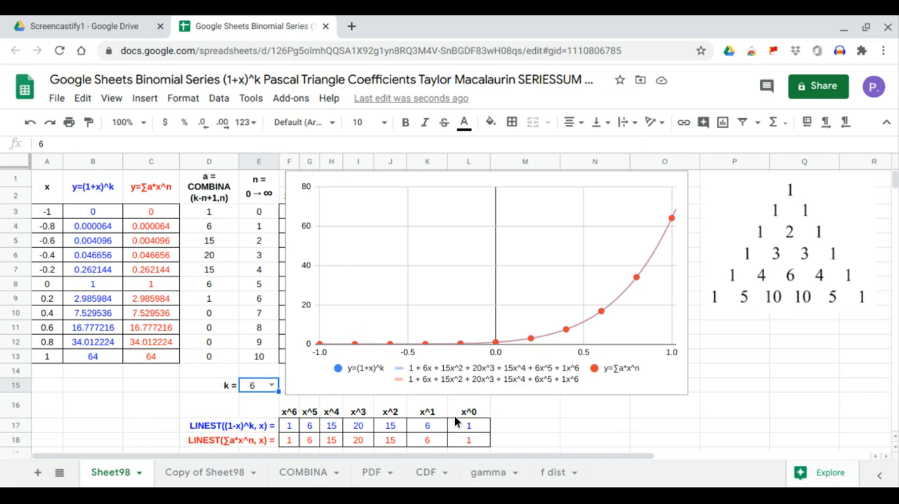
drag(469, 425, 469, 444)
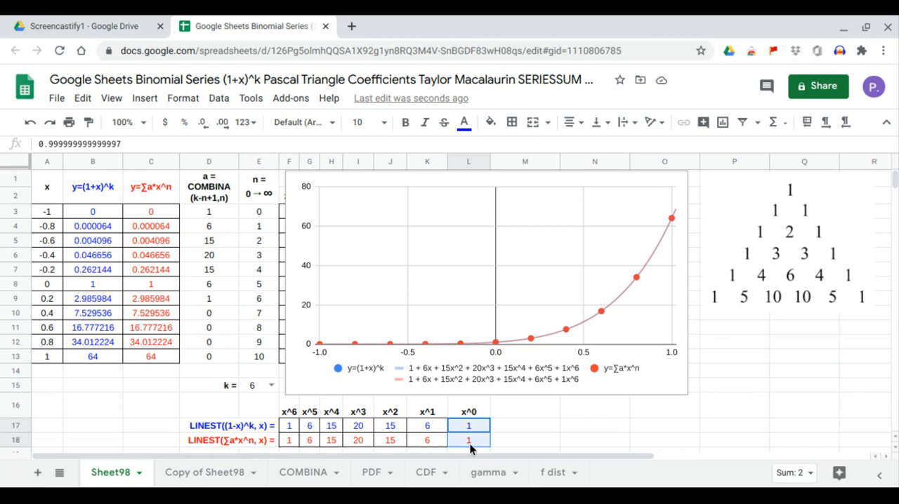
drag(424, 426, 291, 440)
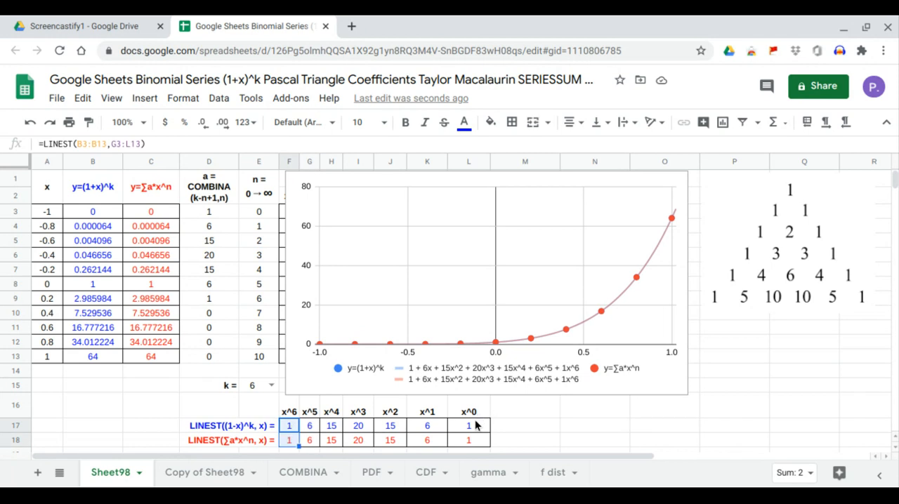
drag(469, 427, 297, 441)
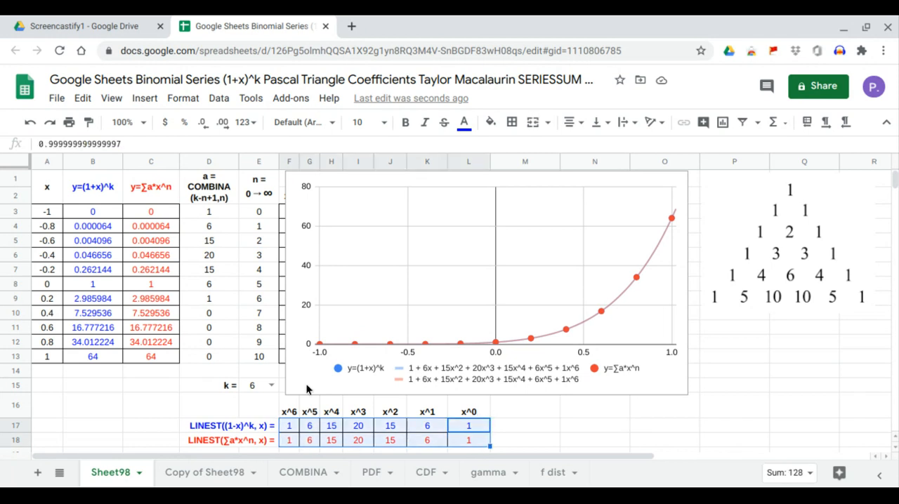
drag(222, 210, 227, 299)
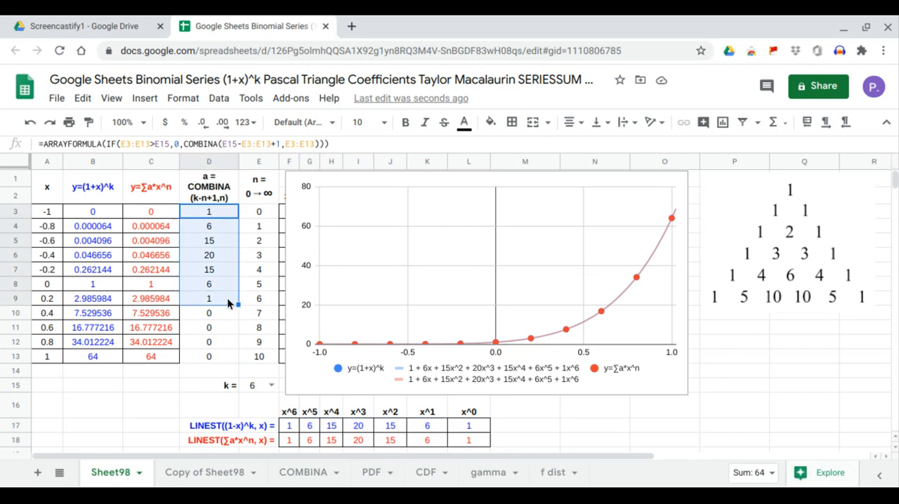